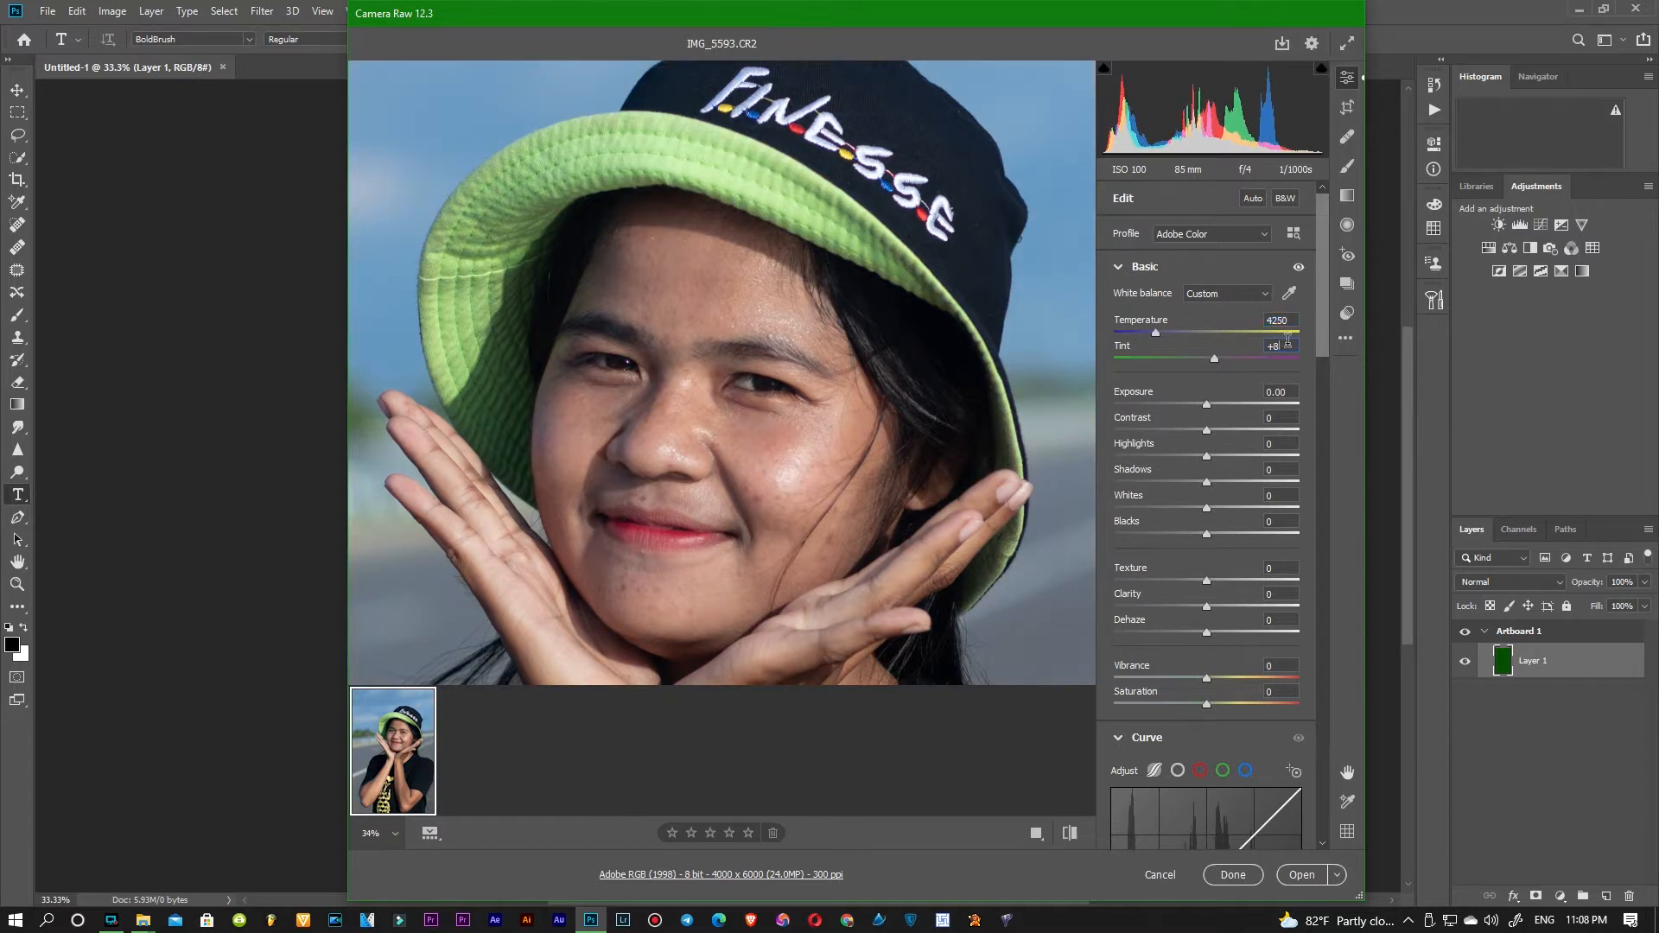
Set the photo's white balance tint to +3.
key("Down")
key("Down")
key("Down")
key("Down")
key("Down")
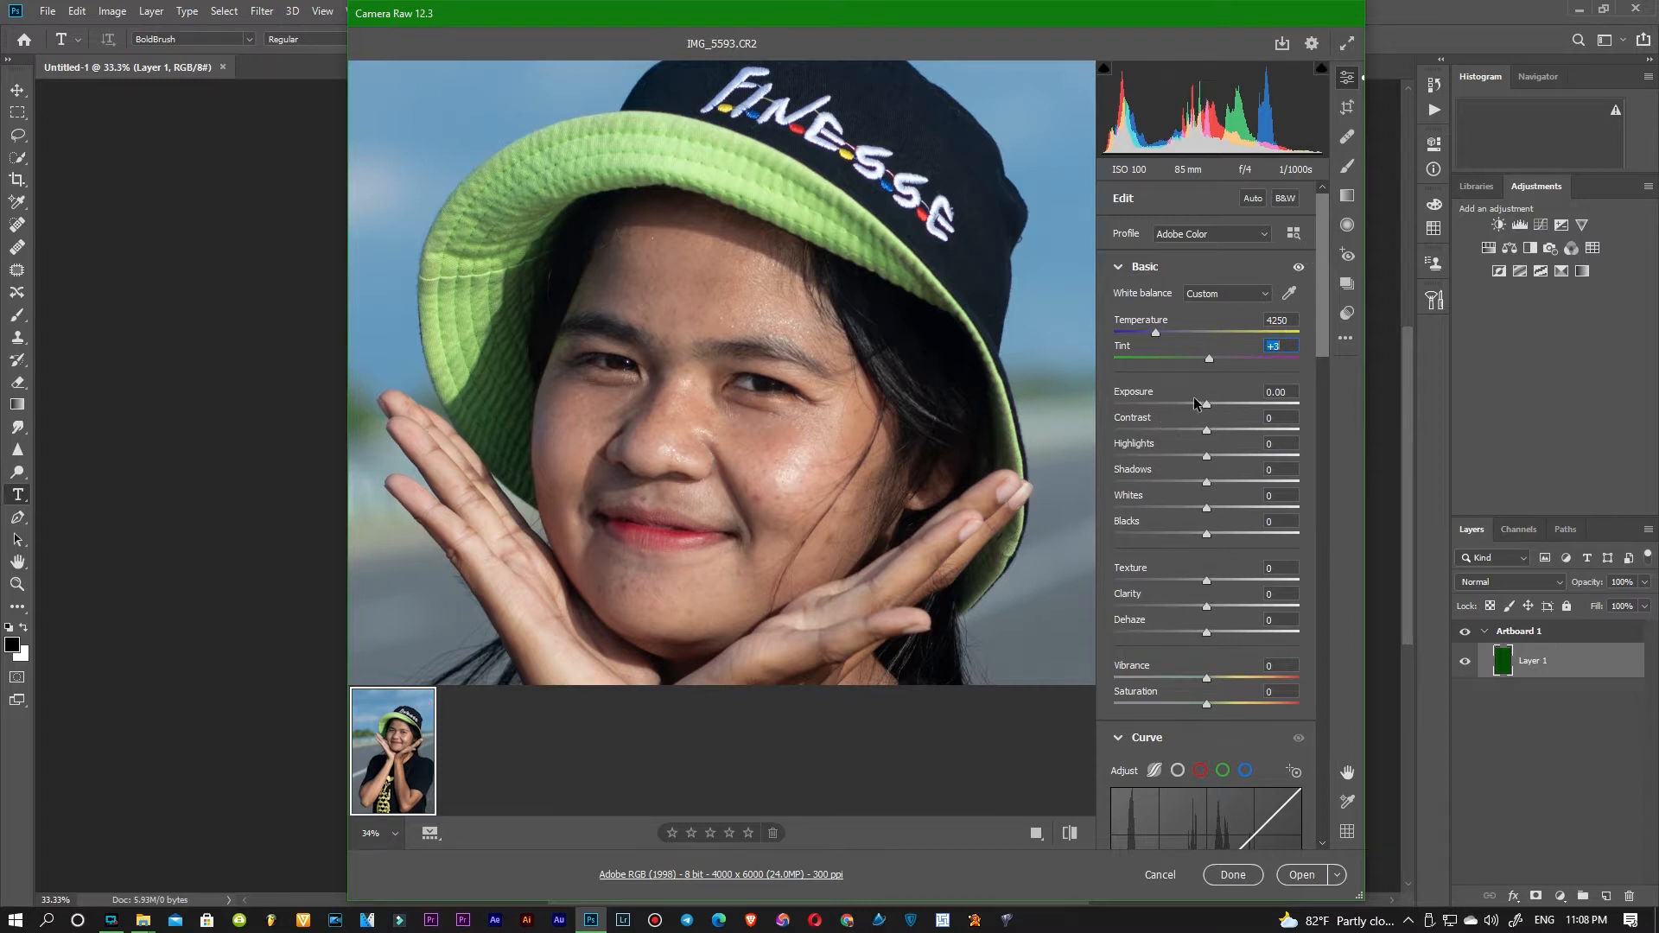
Set exposure to +0.30, contrast to +4, highlights to -51, shadows to +20, whites to +19 and blacks to -27.
left_click_drag(1204, 403, 1181, 535)
left_click(665, 391)
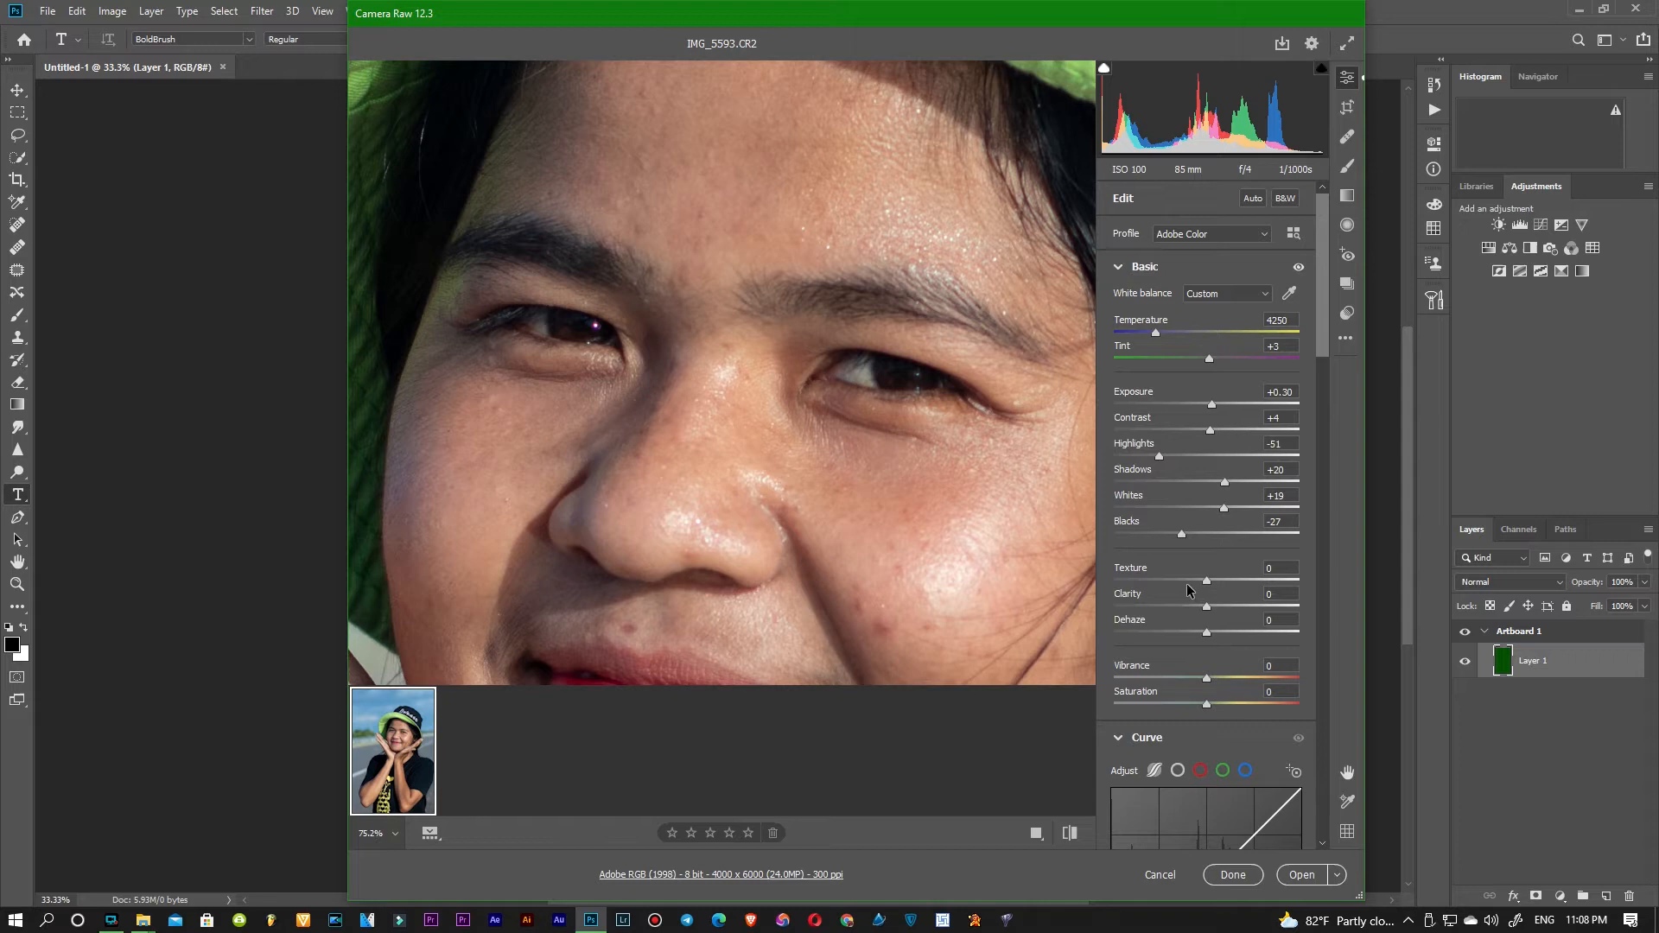
Soften the skin by setting texture to -28, clarity to -23 and dehaze to -16.
left_click_drag(1204, 584, 1192, 640)
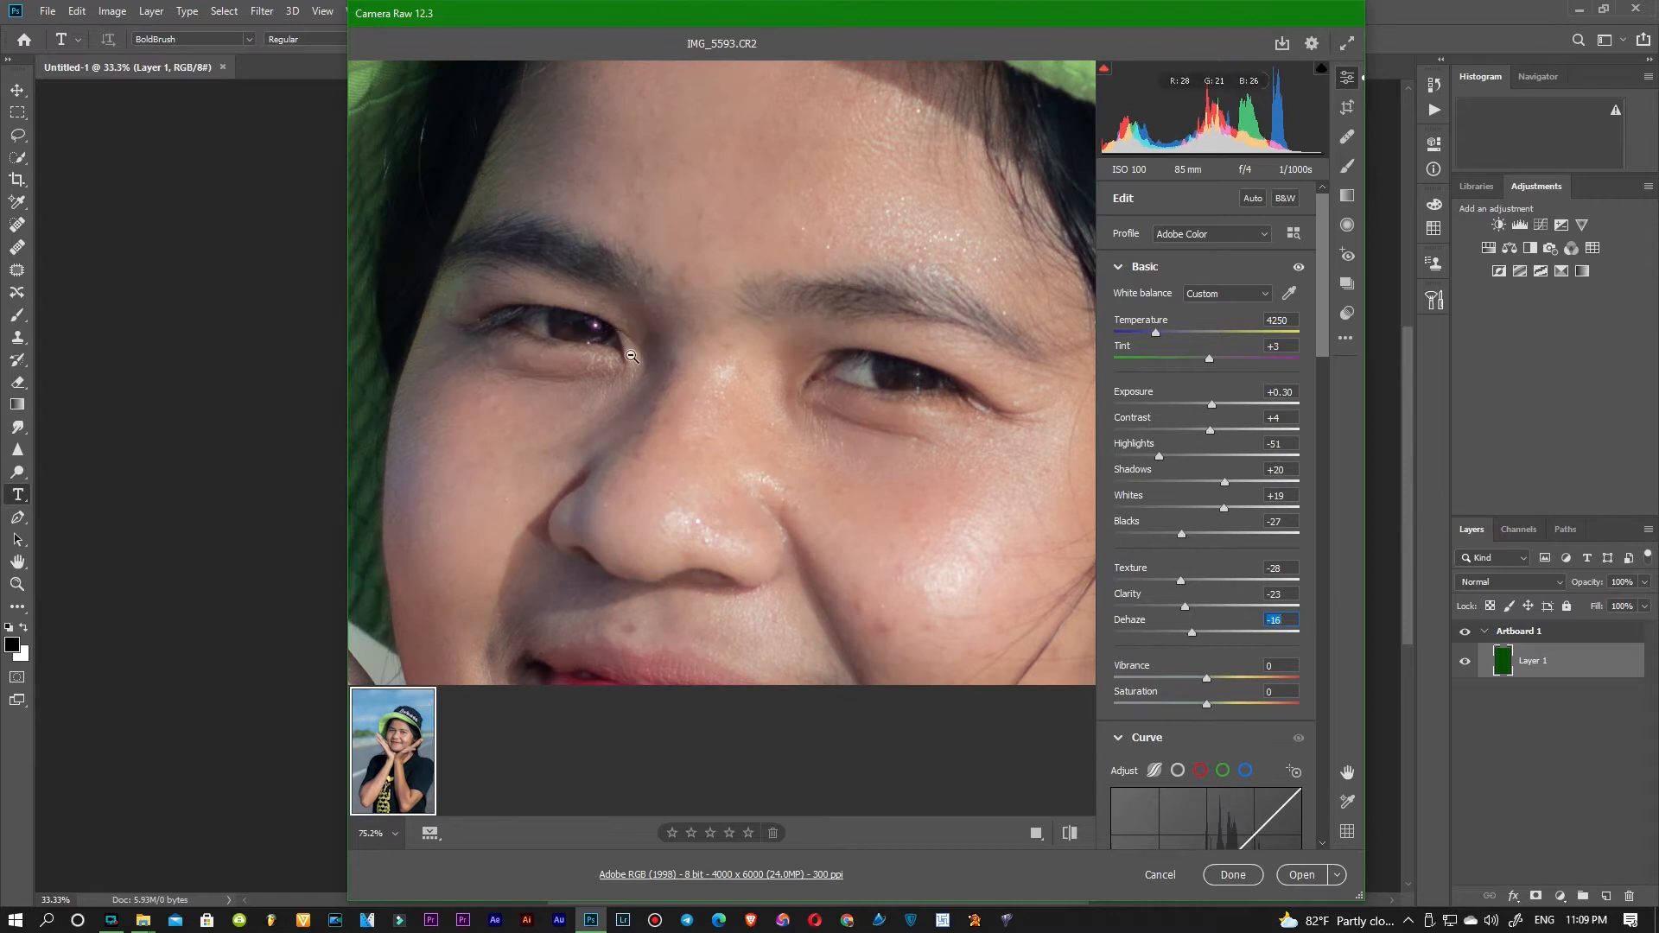
left_click(743, 397)
left_click(754, 287)
left_click(750, 295)
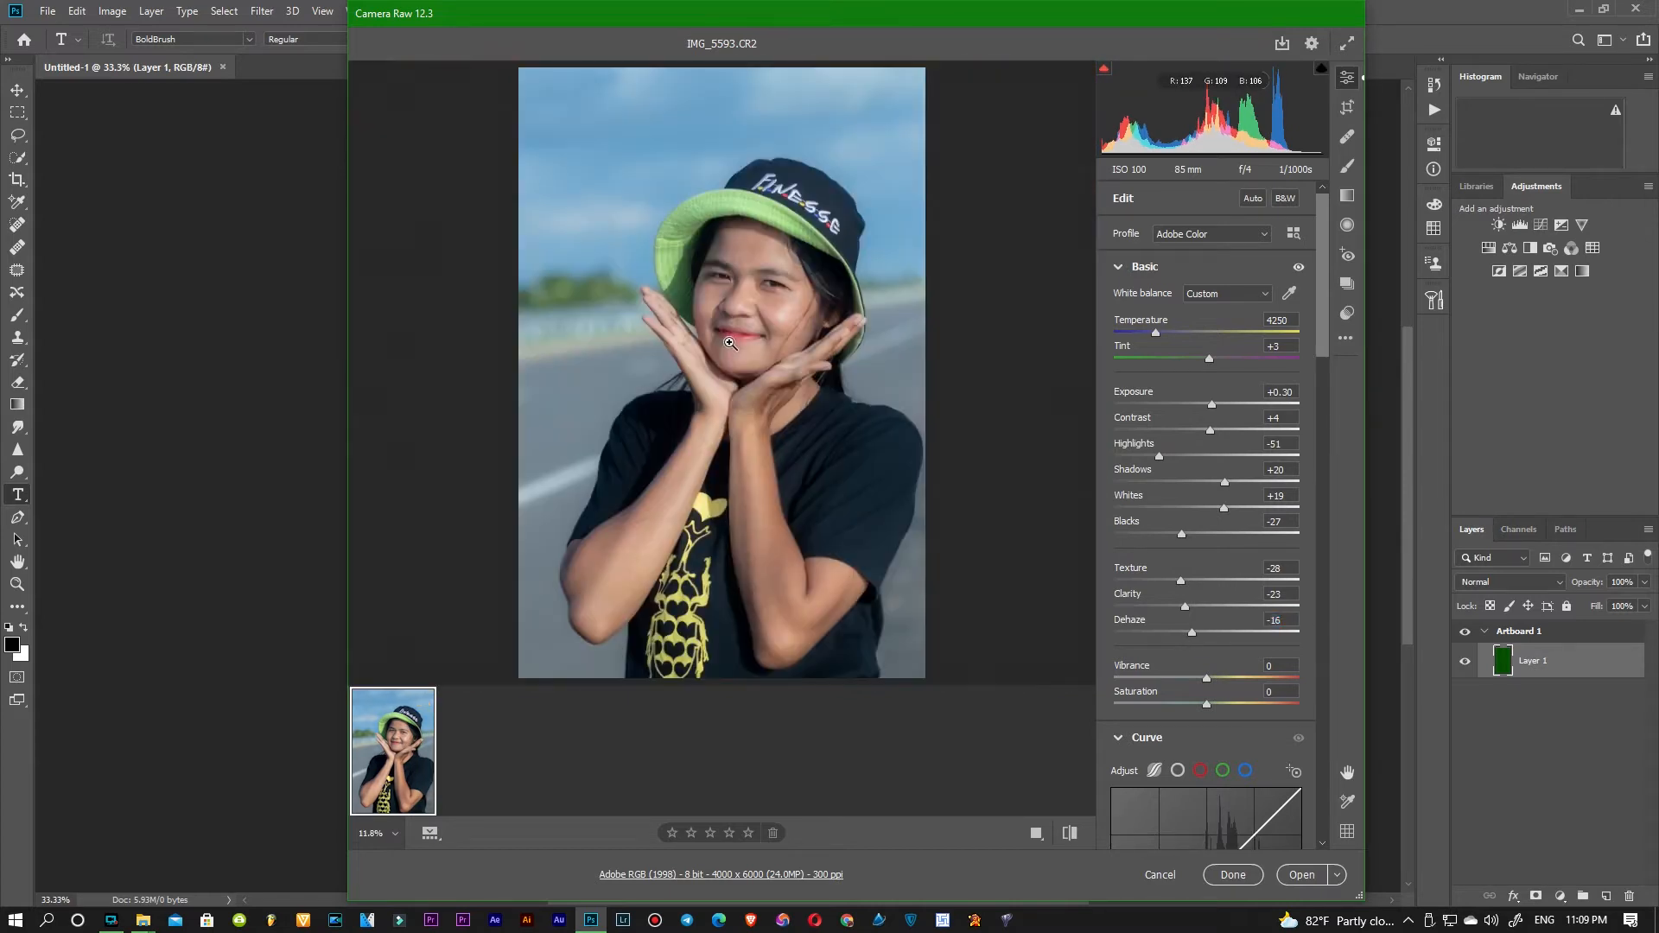
Raise the dehaze value to -5 while checking the face.
left_click(750, 296)
scroll(637, 324, "down", 10)
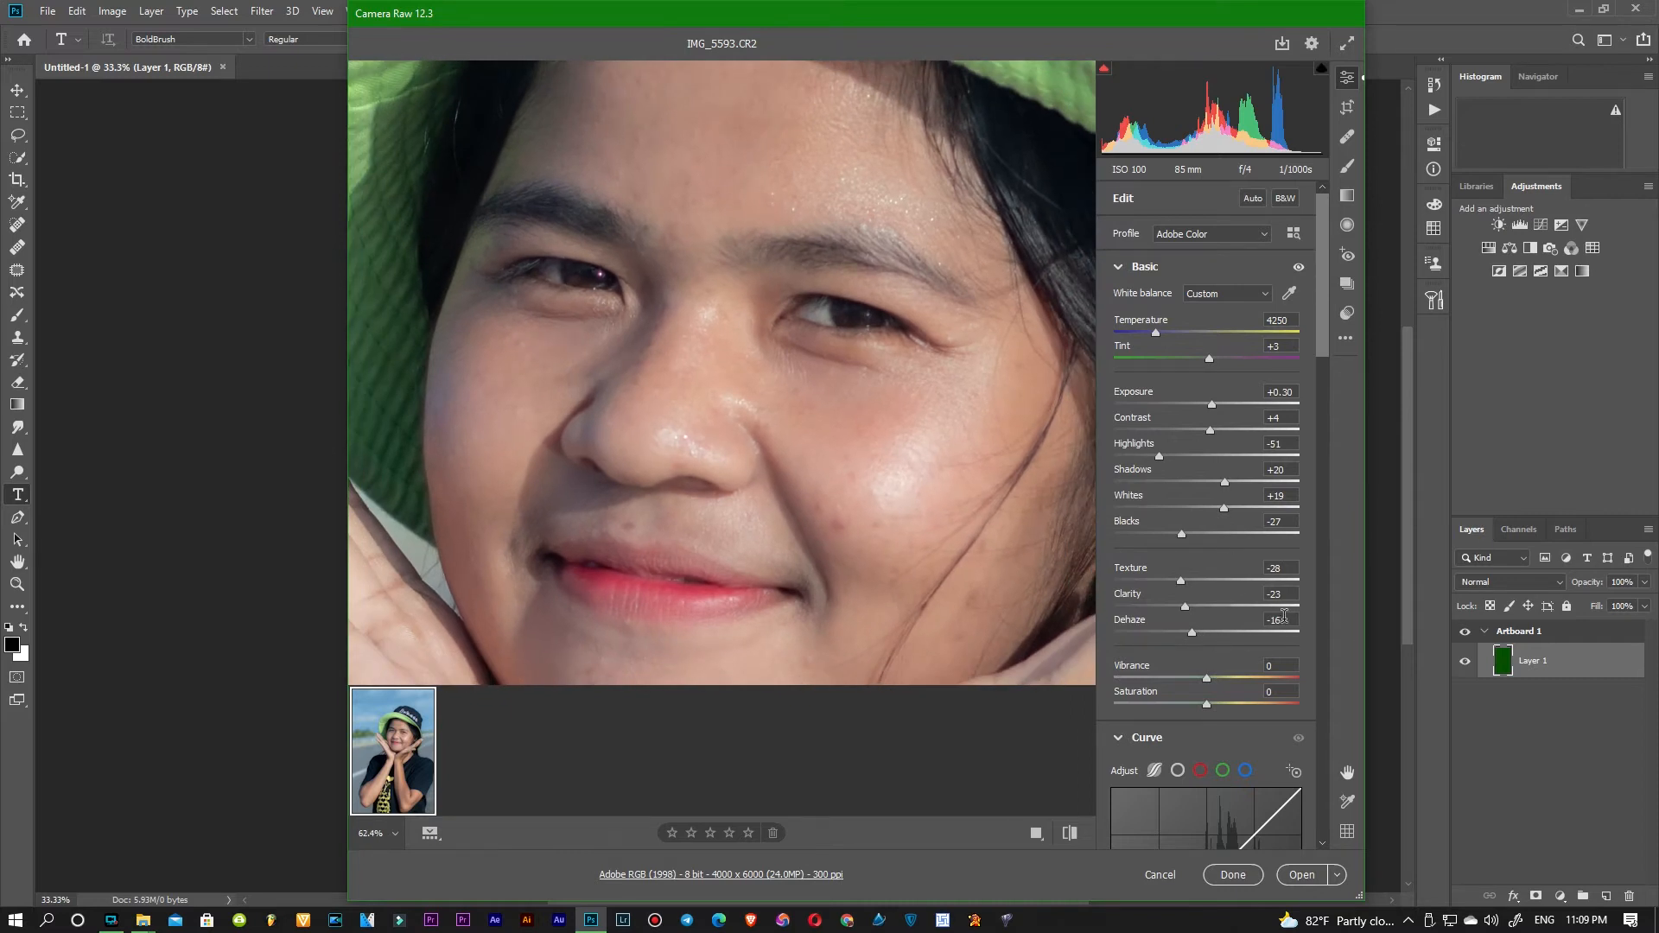
key("Up")
key("Up")
key("Up")
key("Up")
key("Up")
key("Up")
key("Up")
key("Up")
key("Up")
key("Up")
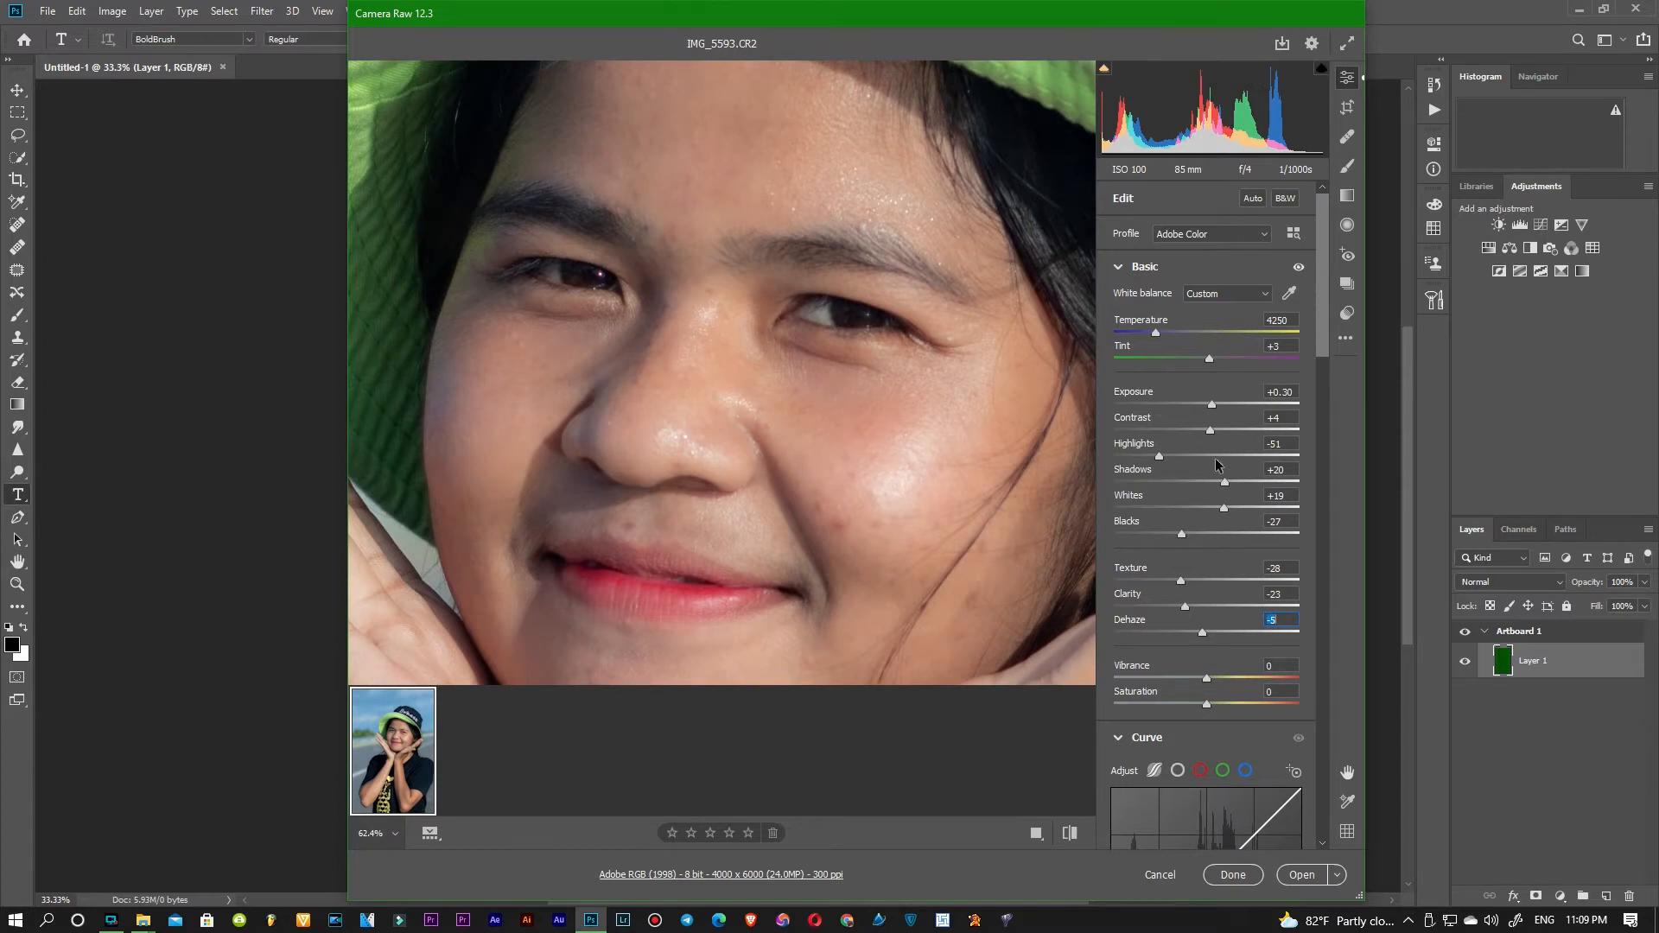
Lower shadows to -18 and whites to -21.
left_click_drag(1224, 482, 1187, 510)
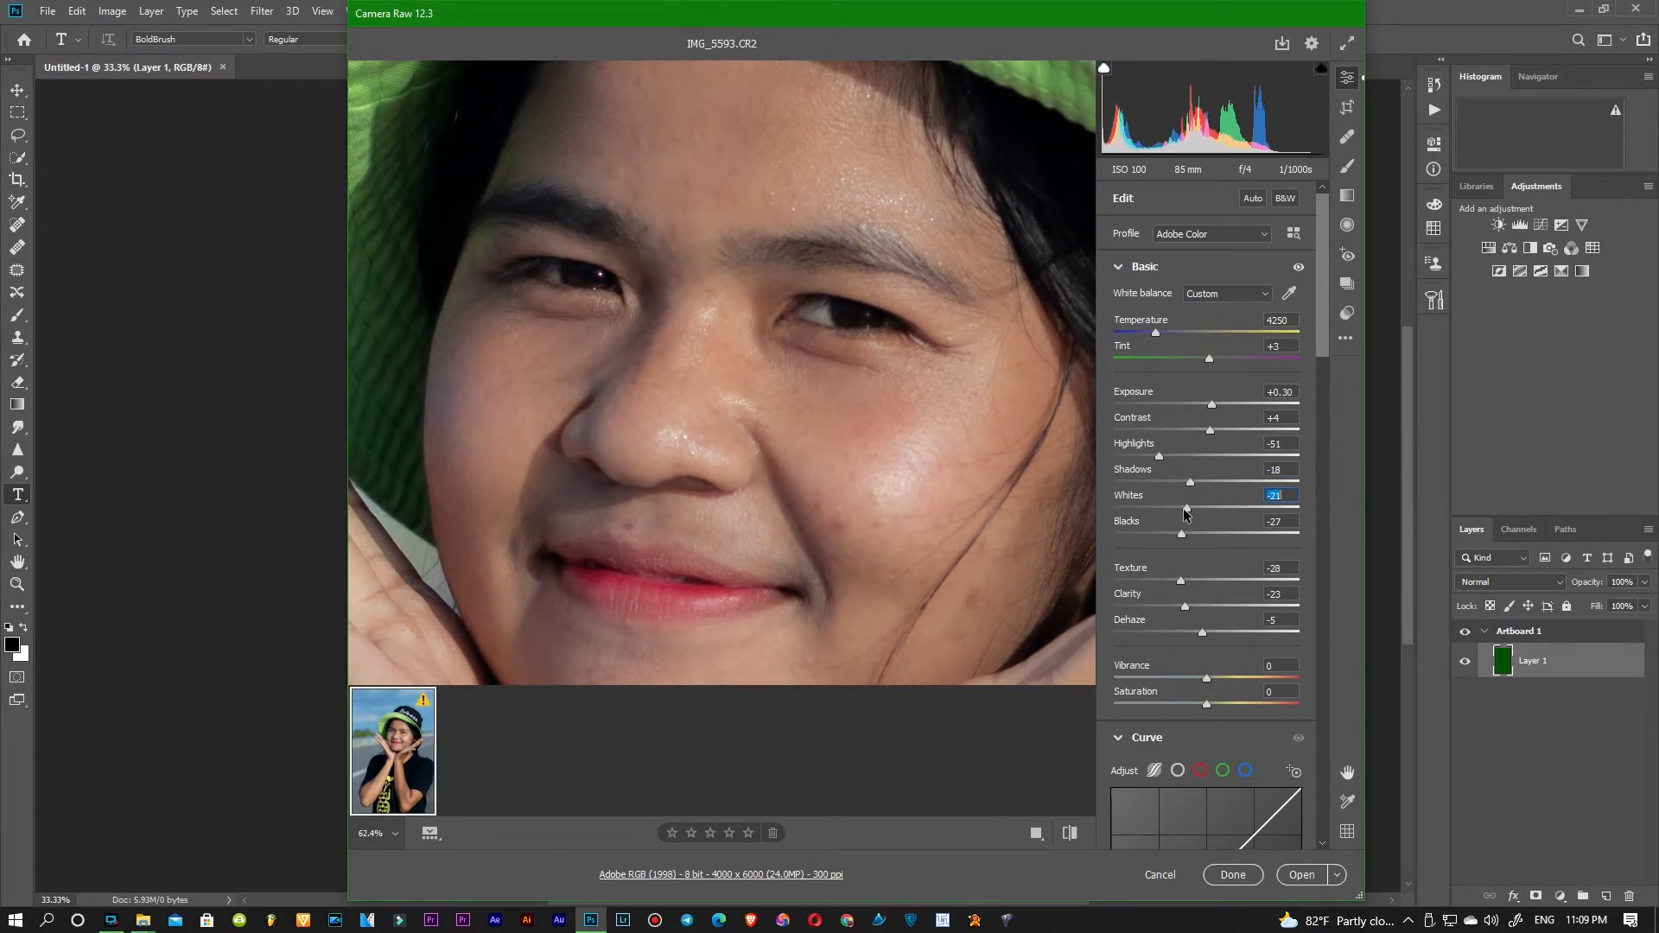
key("ctrl+0")
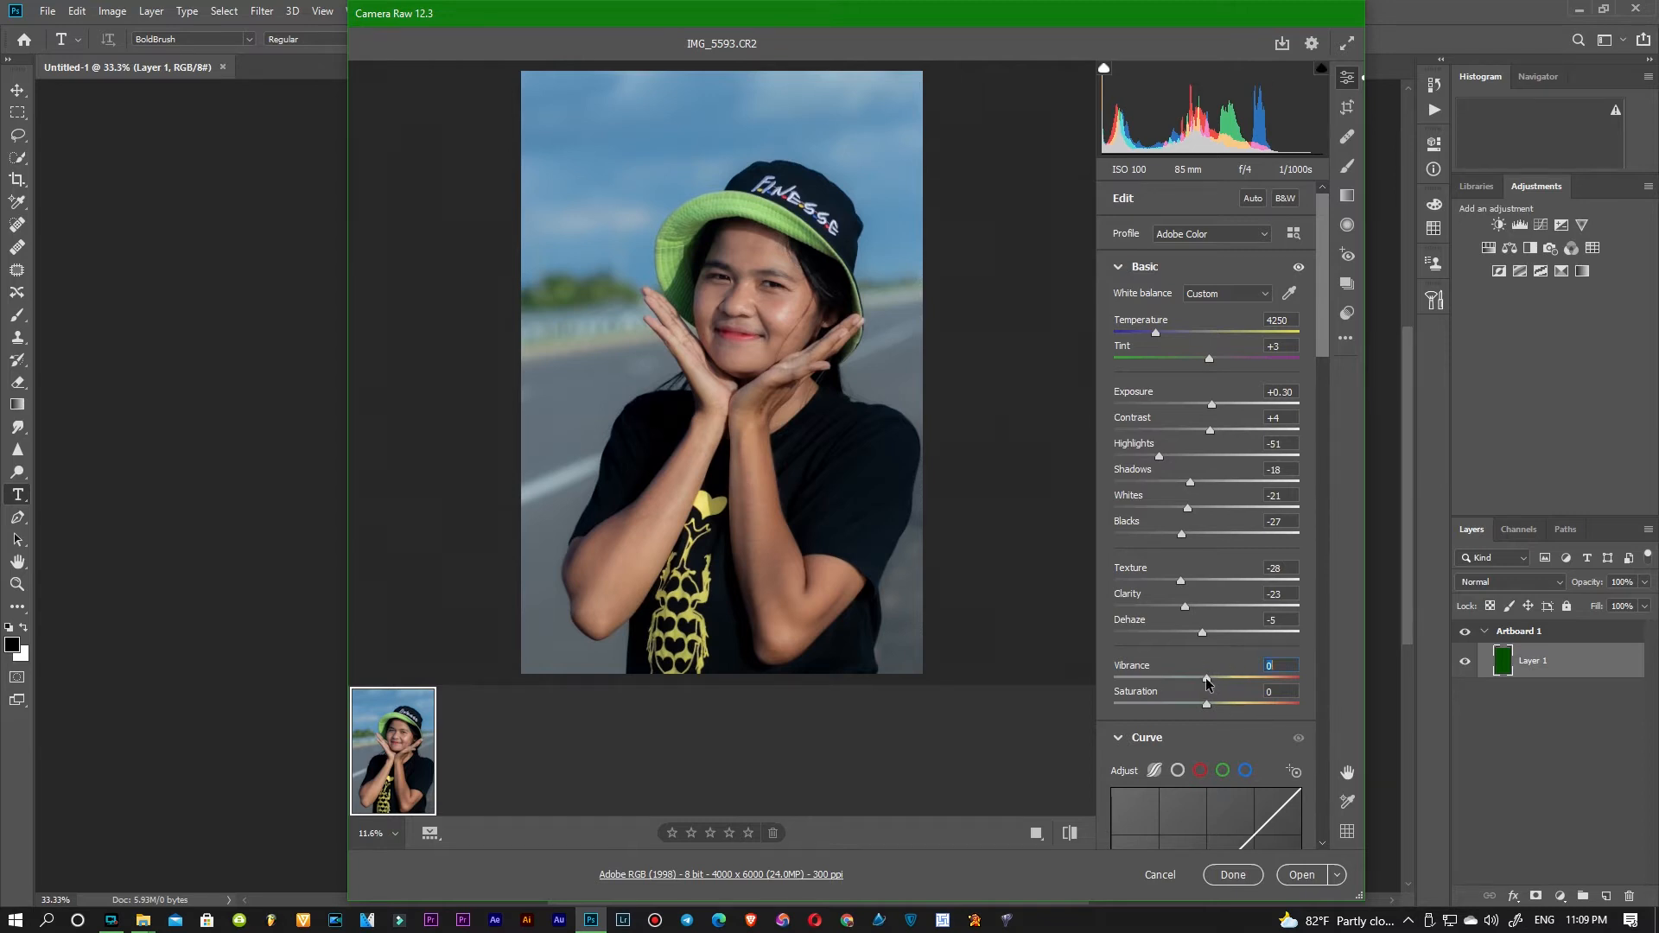
Set the photo's vibrance to -4 and saturation to -10.
left_click_drag(1207, 682, 1191, 691)
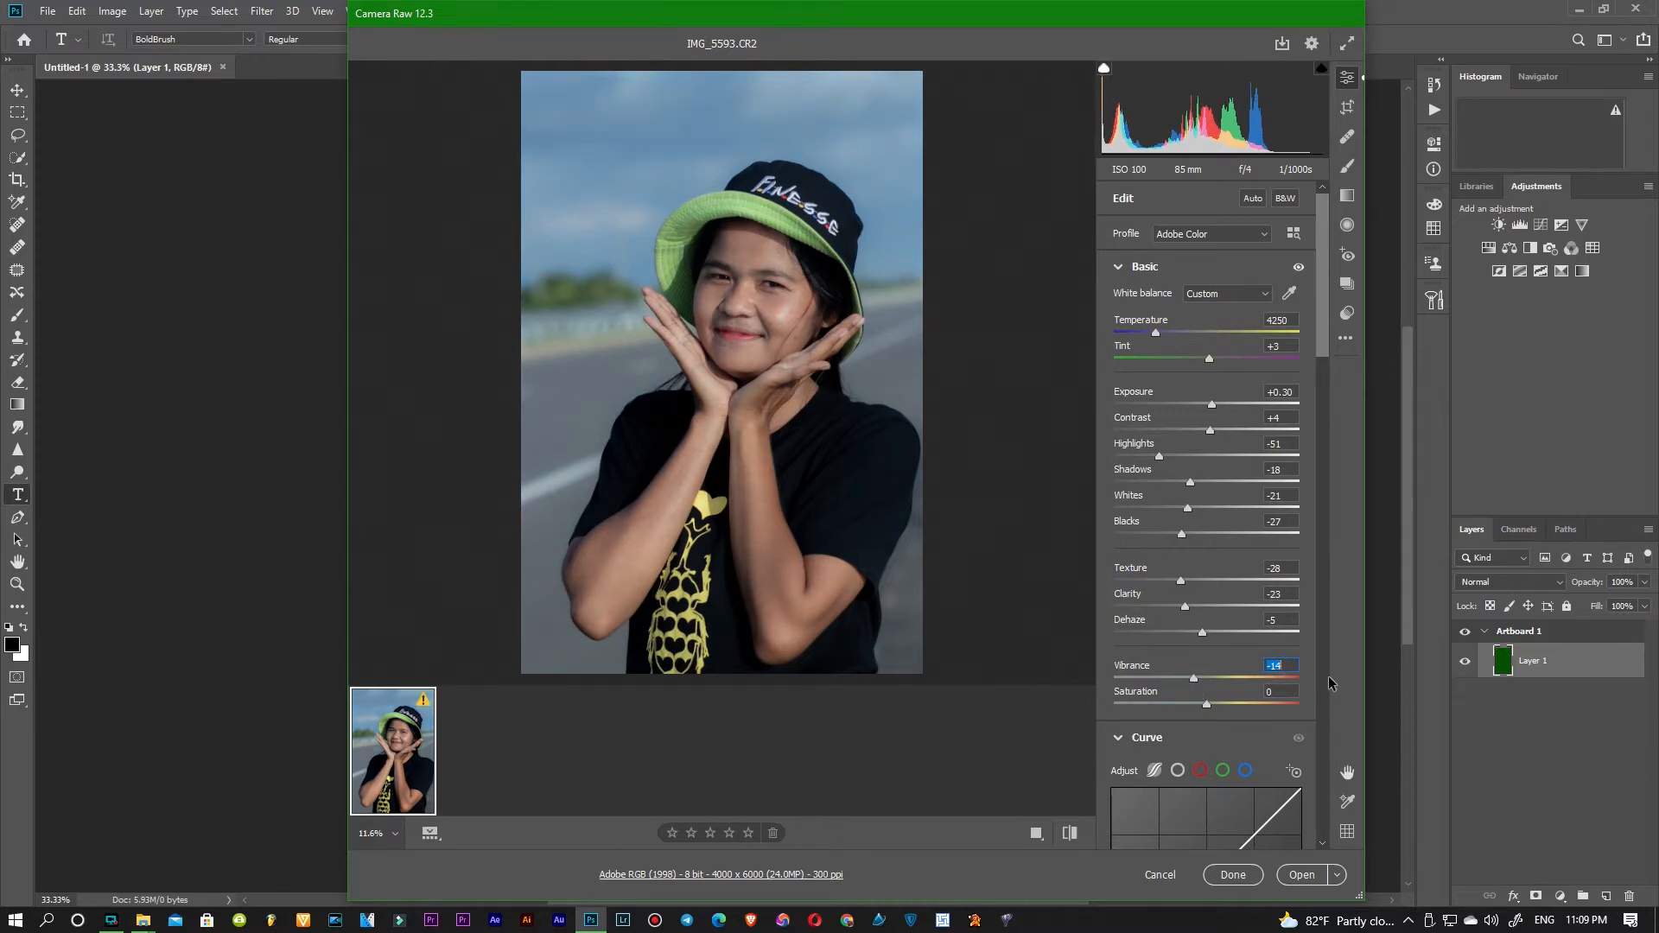
key("Up")
key("Up")
key("Up")
key("Up")
key("Up")
key("Up")
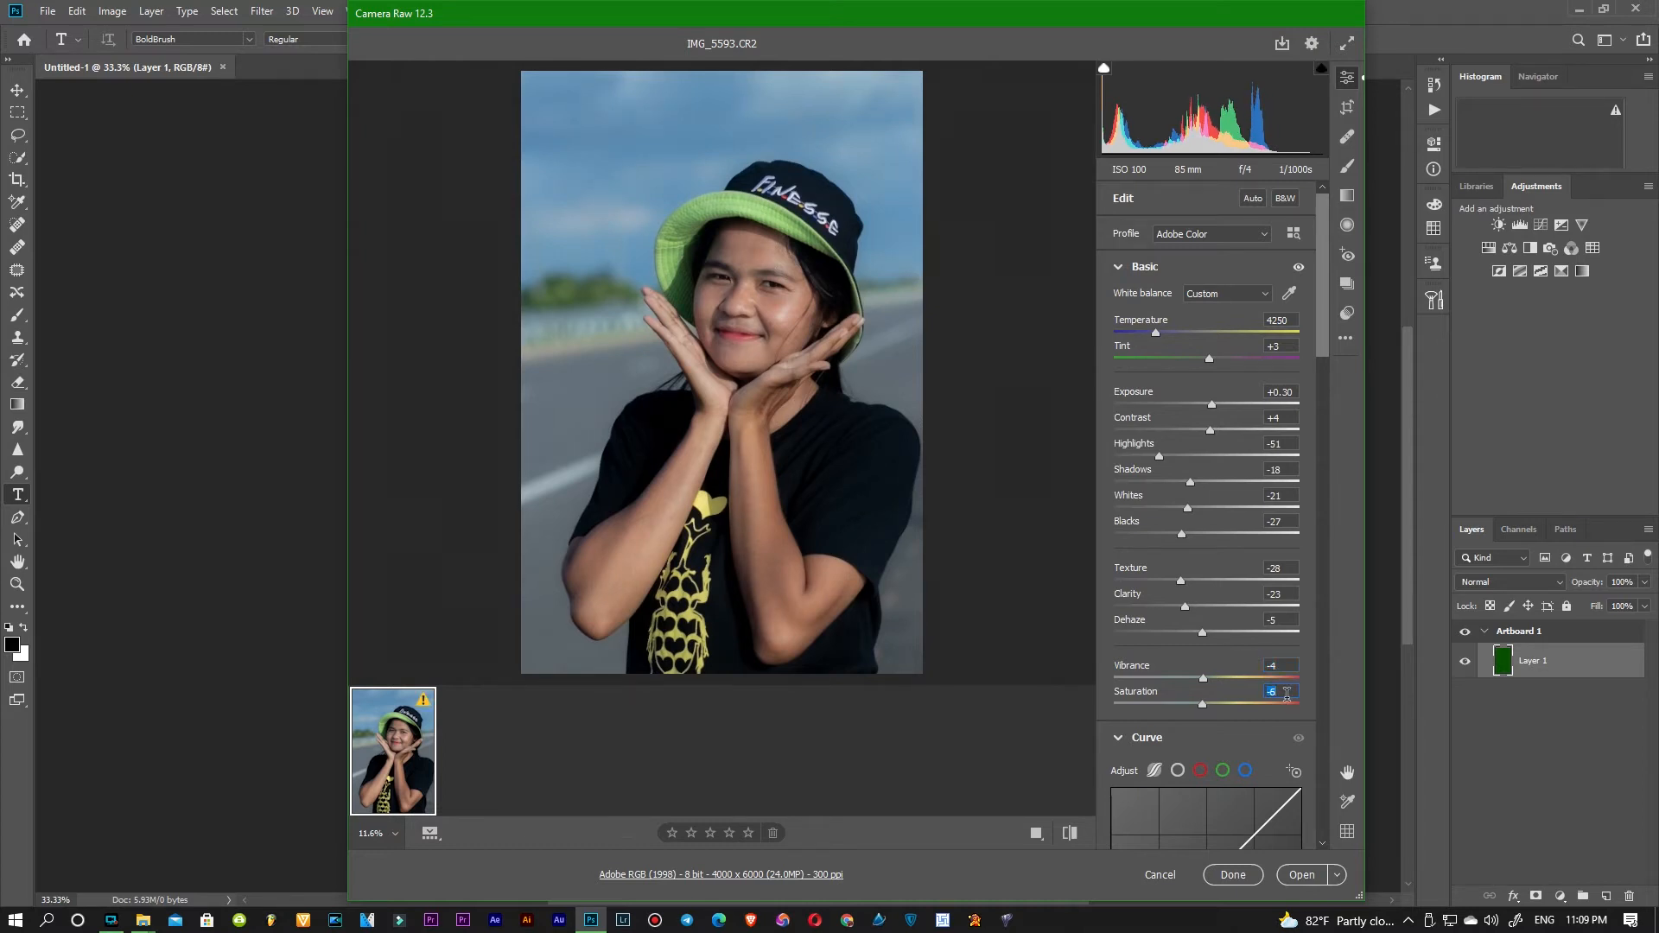
key("Down")
key("Down")
Set the parametric curve's highlights to +19 and darks to +32.
scroll(740, 275, "up", 4)
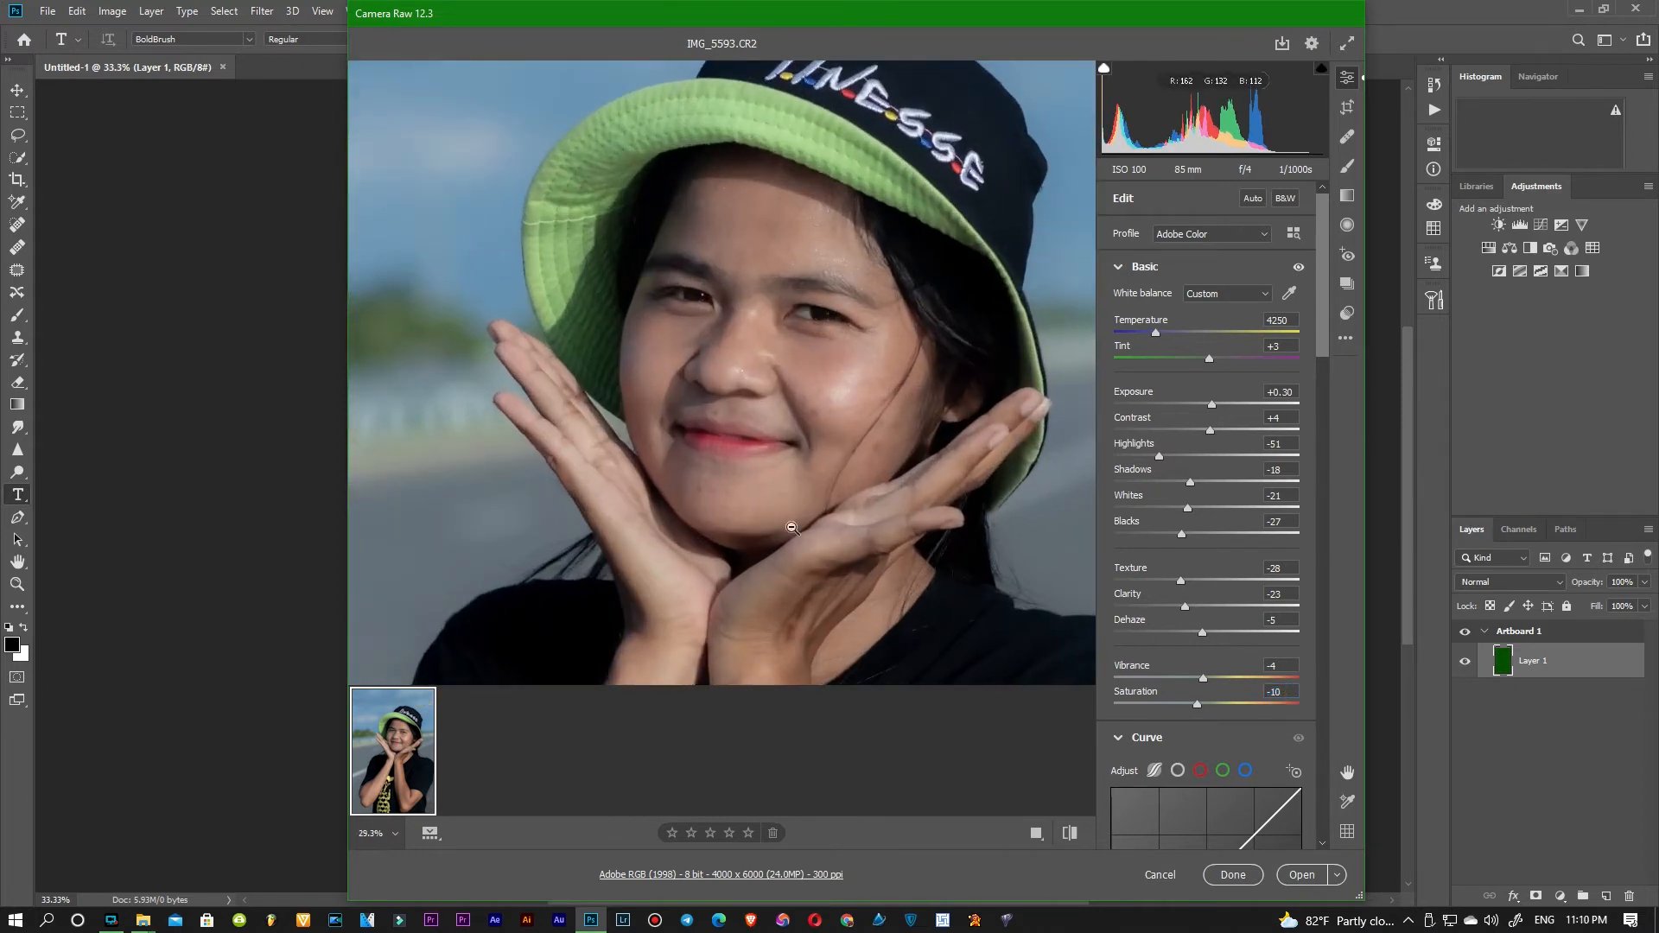
left_click_drag(1325, 304, 1313, 391)
left_click_drag(1206, 457, 1260, 394)
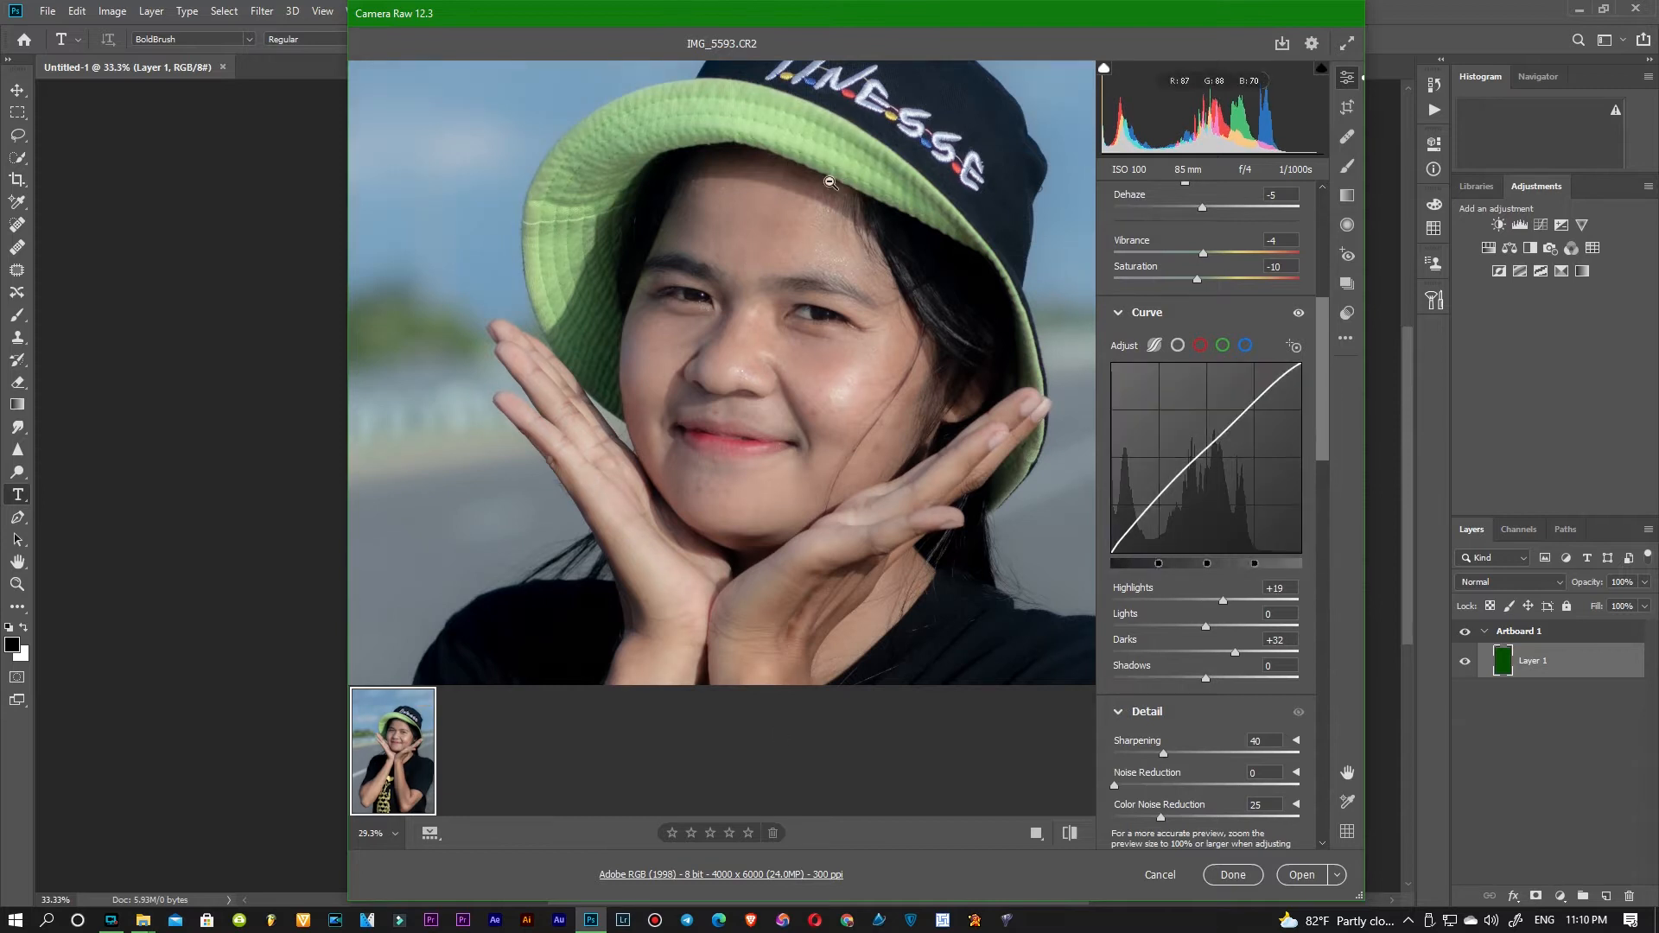
Raise the dehaze value to +4.
scroll(1215, 311, "up", 3)
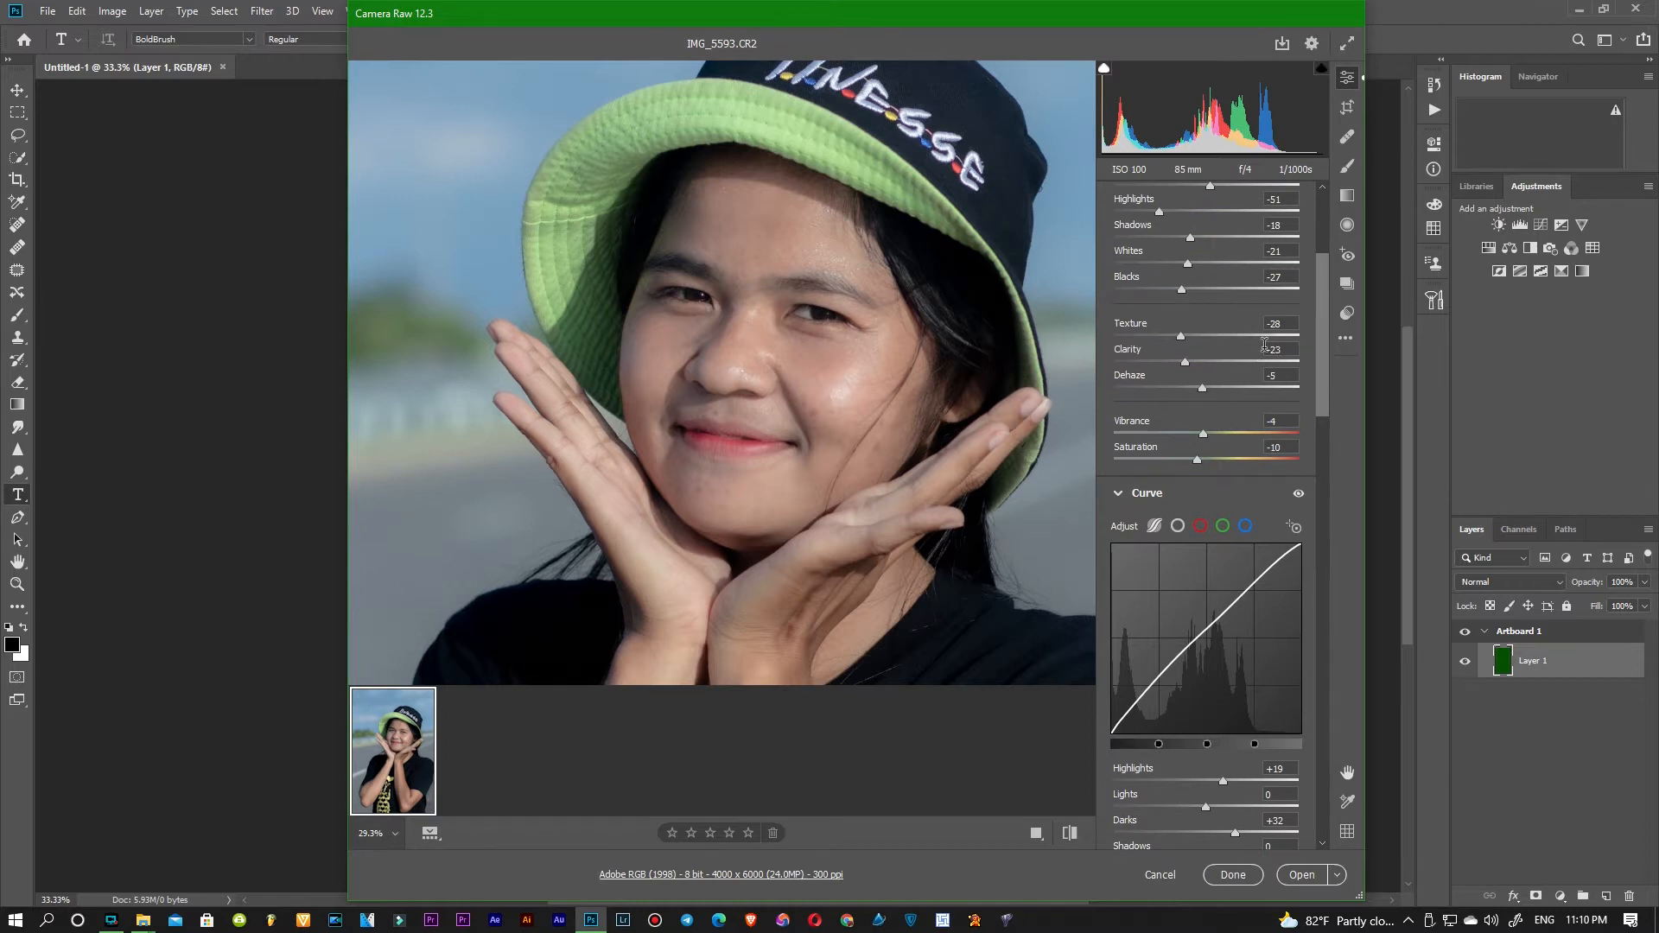
key("Up")
key("Up")
key("Up")
key("Up")
key("Up")
key("Up")
key("Up")
key("Up")
key("Up")
key("Down")
In the Color Mixer, set the hue of reds to -12 and oranges to -3, and the saturation of reds to +13.
left_click_drag(1321, 318, 1327, 491)
left_click_drag(1205, 474, 1204, 520)
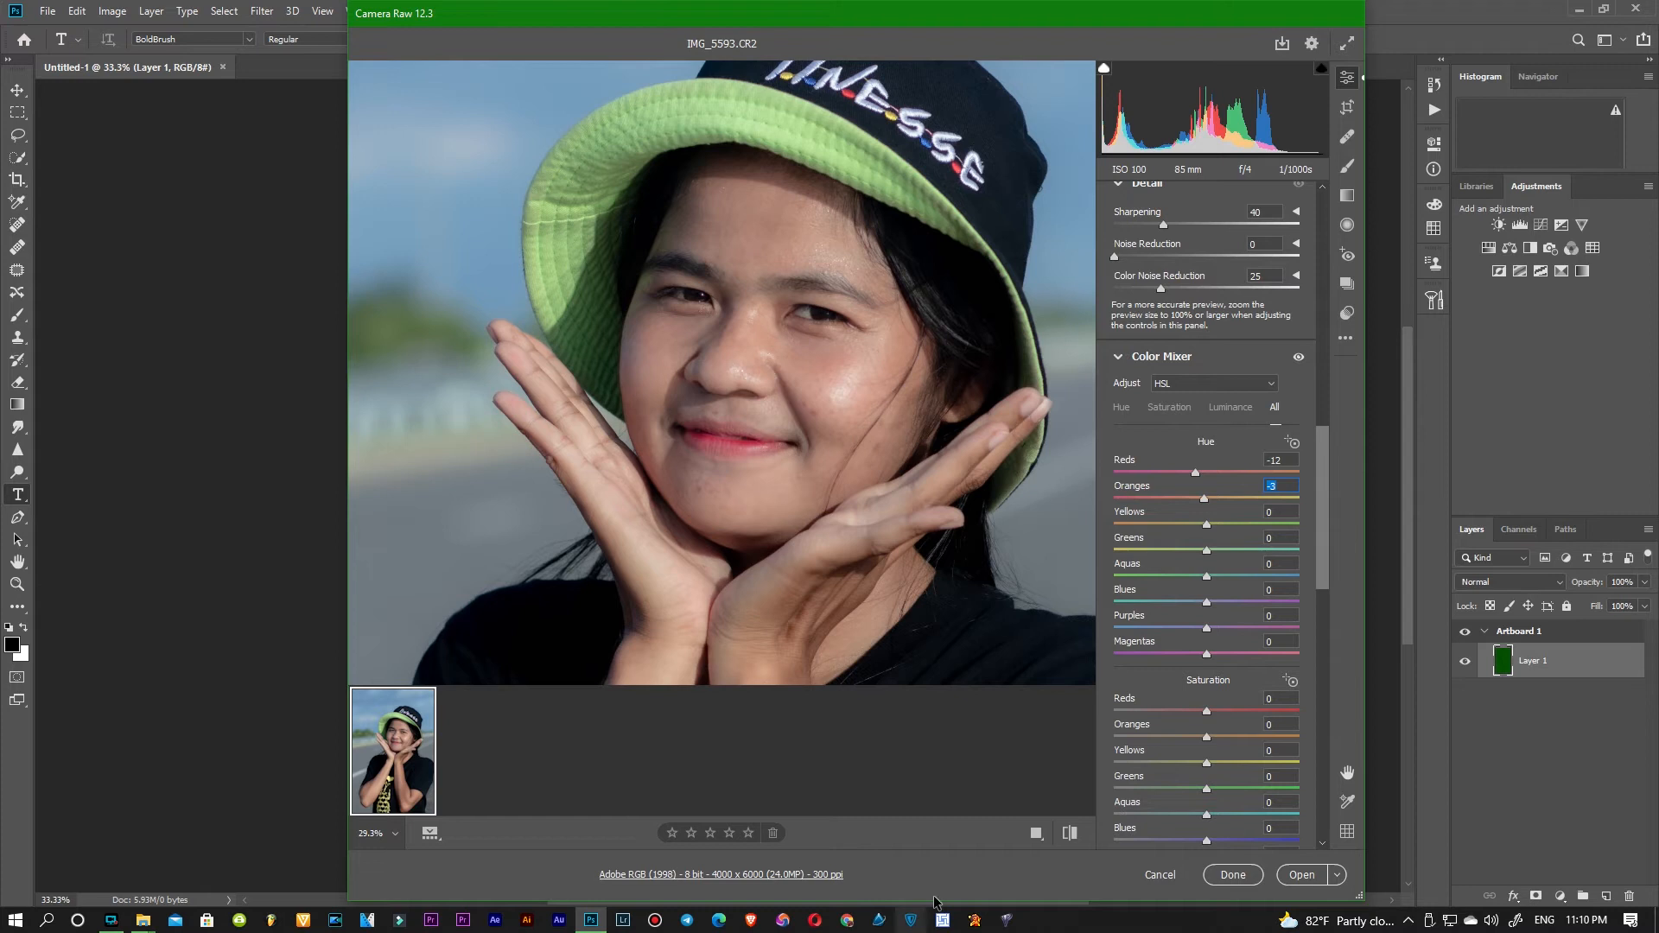
left_click_drag(1207, 713, 1223, 725)
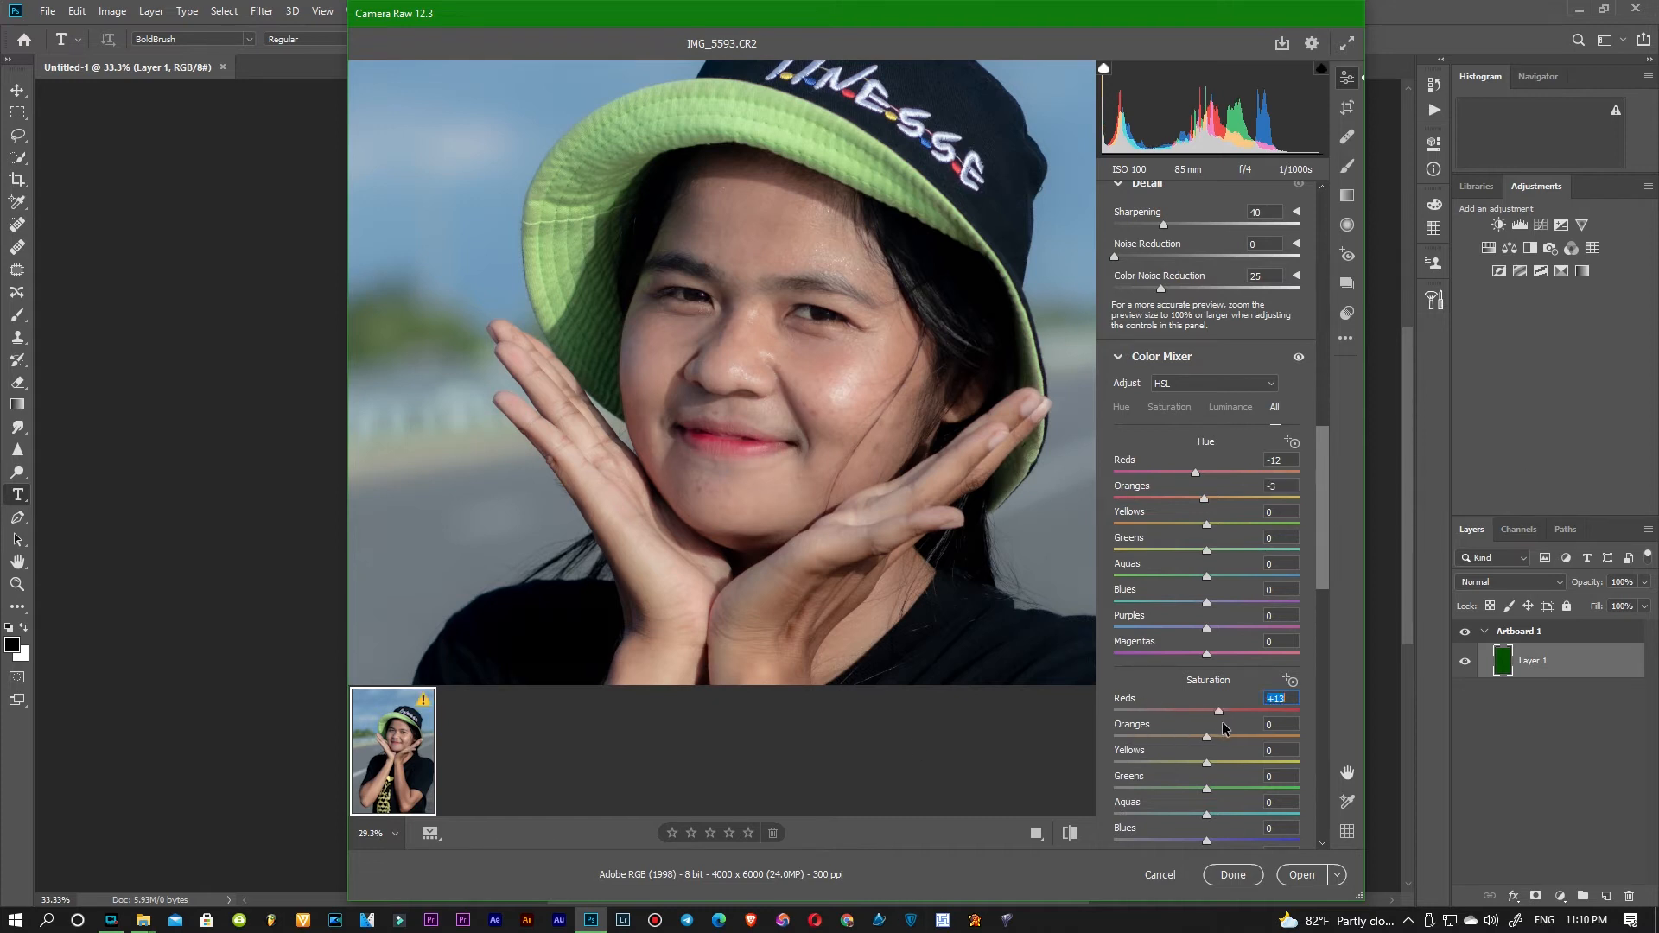
Brighten the skin tones by setting the luminance of reds to +42 and oranges to +11, keeping orange saturation at 0.
left_click_drag(1322, 559, 1323, 597)
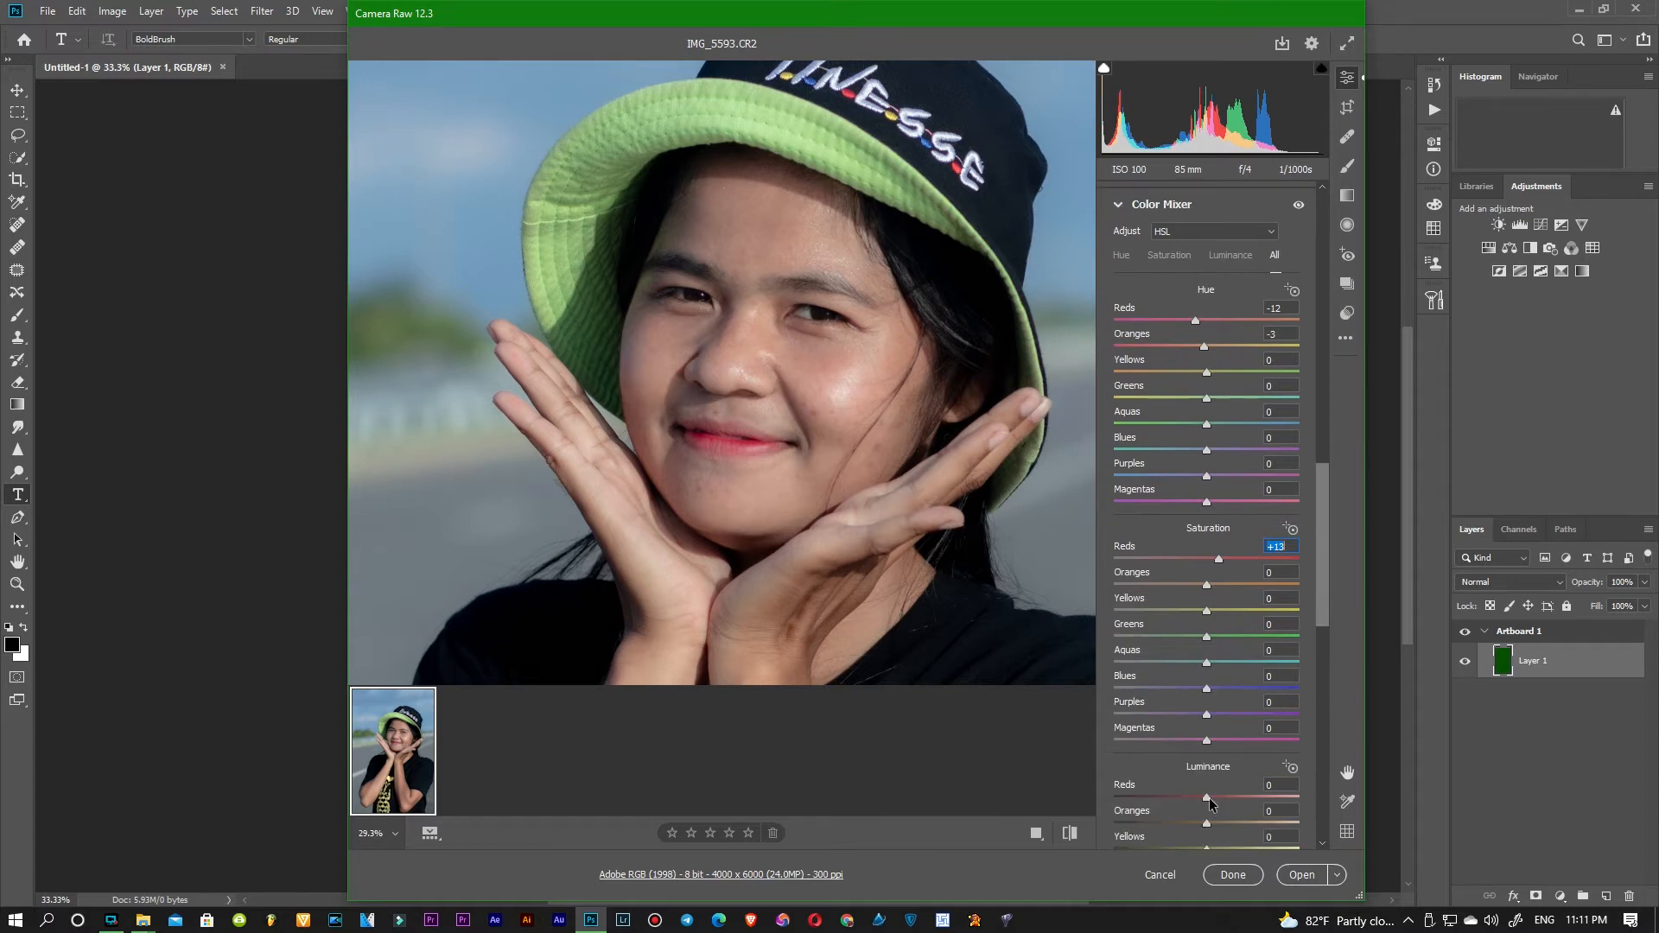
mouse_move(1207, 798)
left_mouse_down()
mouse_move(1244, 797)
mouse_move(1191, 826)
mouse_move(1215, 830)
left_mouse_up()
mouse_move(1205, 587)
left_mouse_down()
mouse_move(1184, 587)
mouse_move(1205, 591)
left_mouse_up()
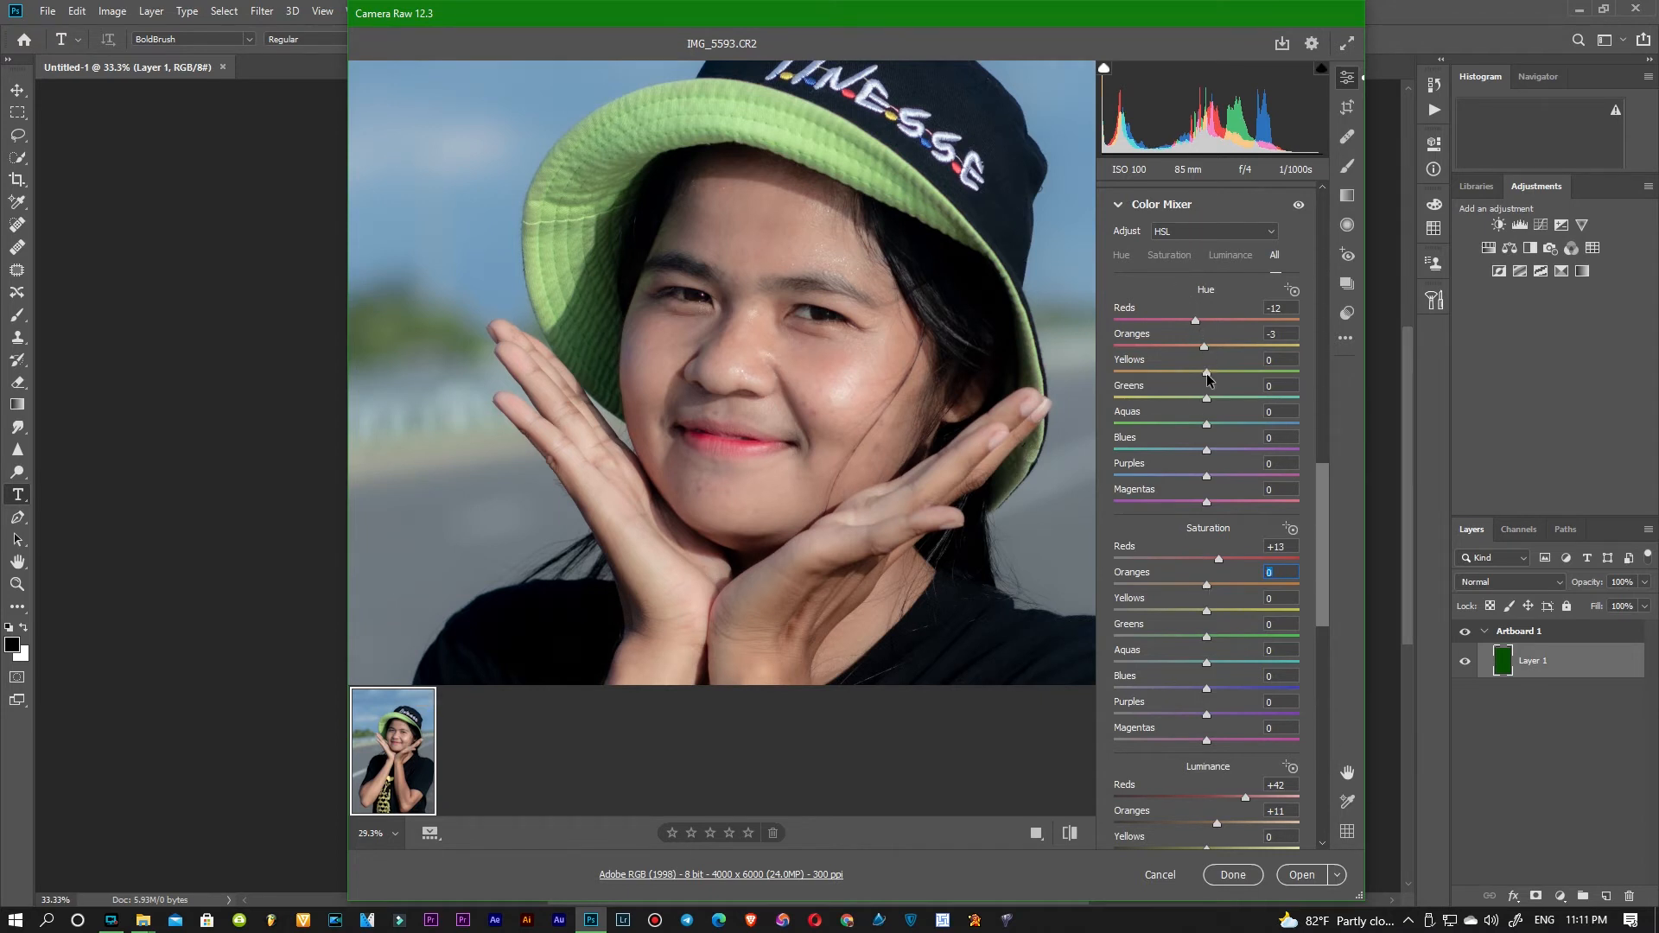
Set the hue of aquas to +54 and purples to +22, and the saturation of aquas to +12 and blues to +29.
left_click_drag(840, 370, 748, 383)
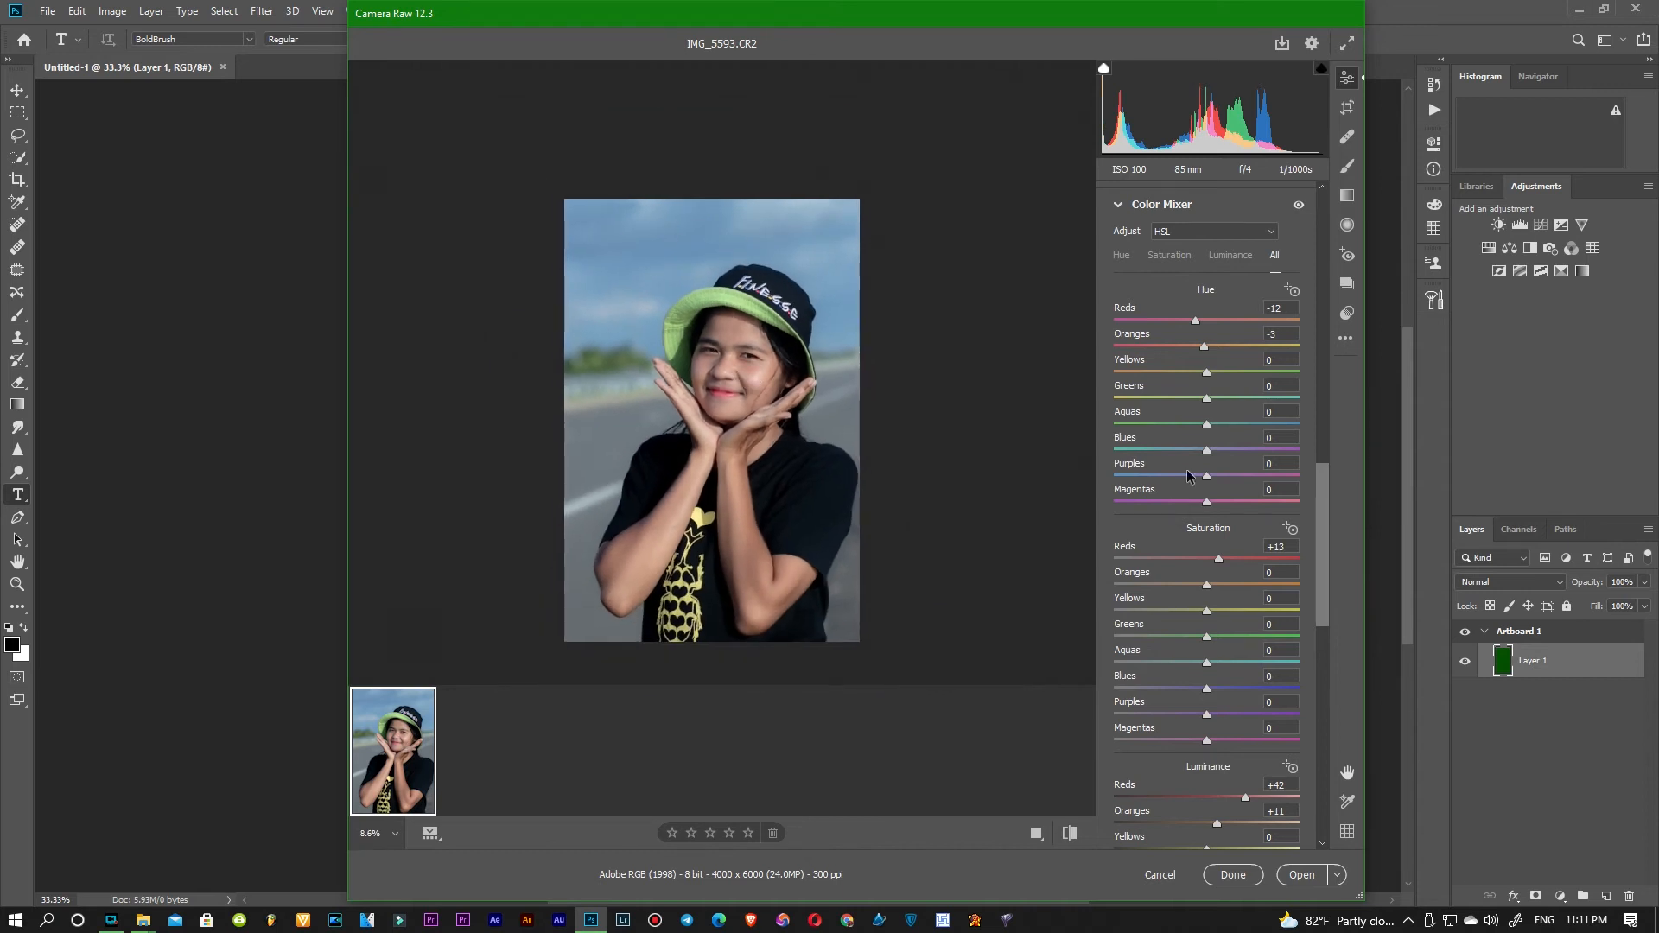
left_click_drag(1206, 425, 1229, 482)
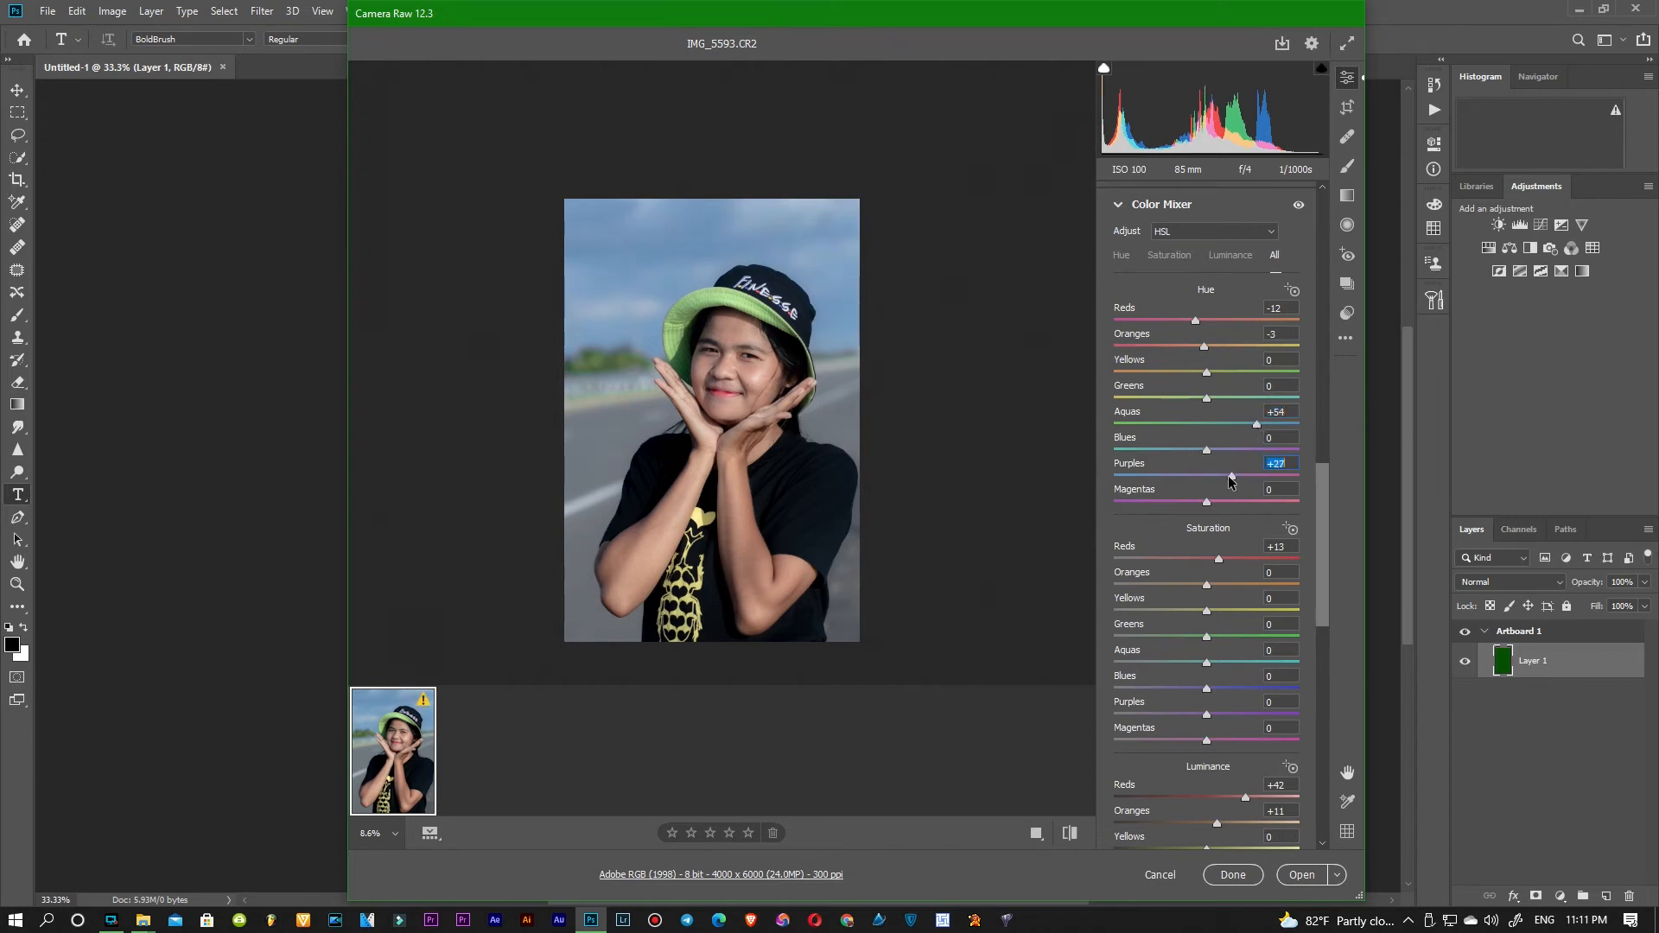
mouse_move(1207, 695)
left_mouse_down()
mouse_move(1241, 693)
mouse_move(1097, 682)
mouse_move(1235, 691)
mouse_move(1234, 668)
mouse_move(1162, 668)
mouse_move(1218, 669)
left_mouse_up()
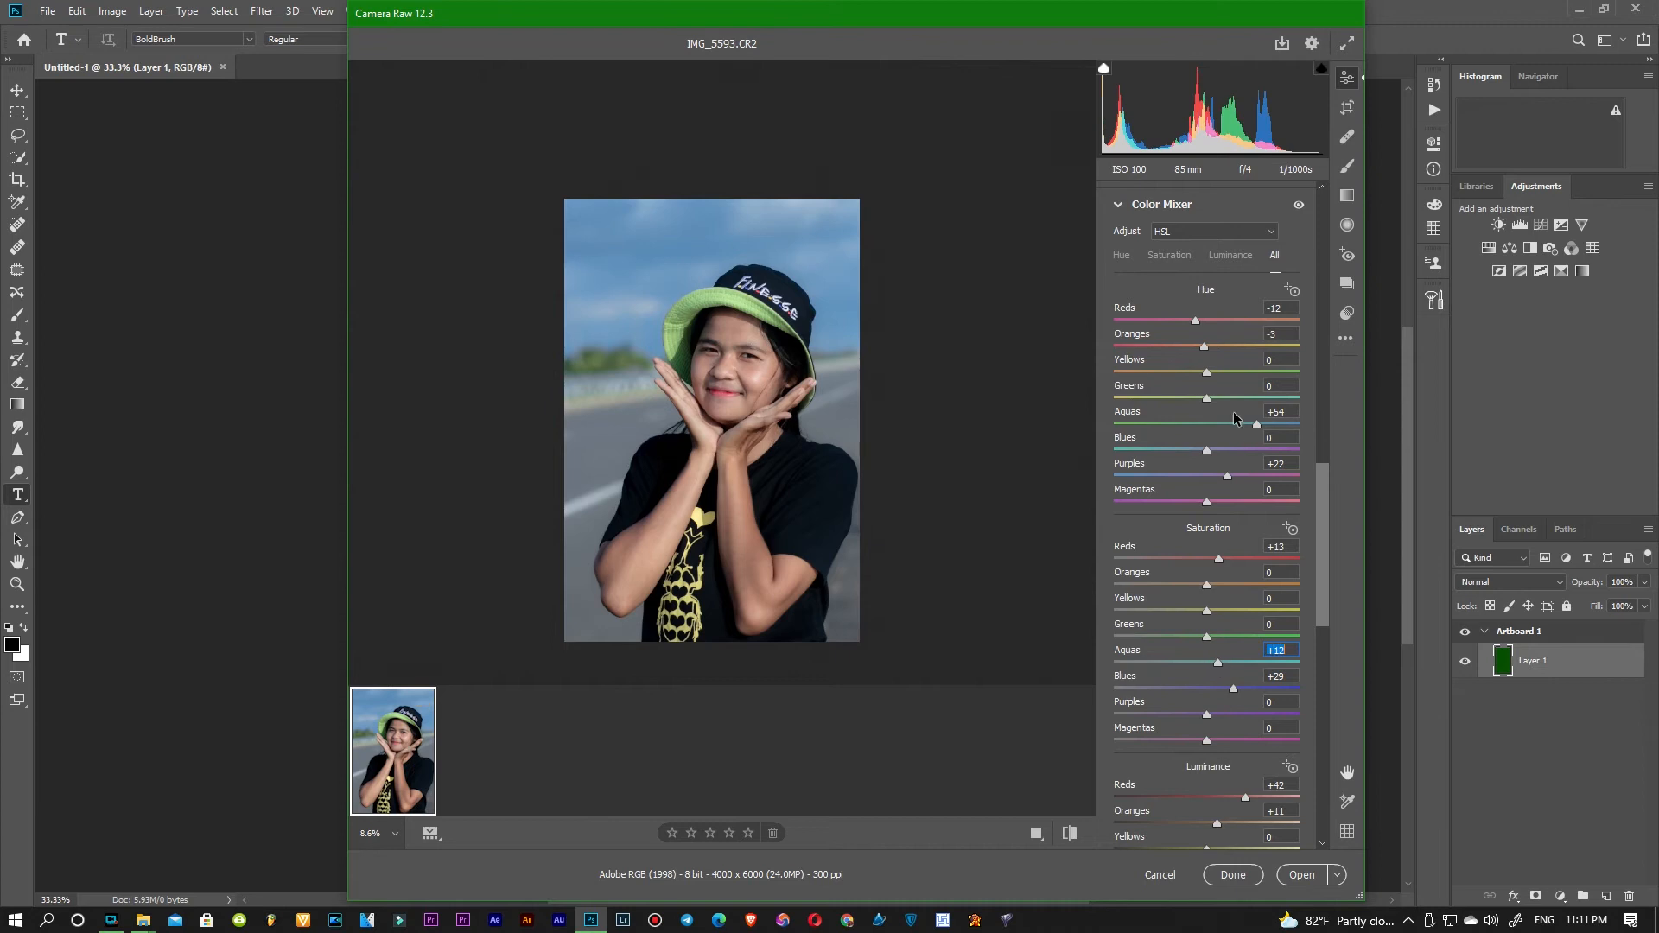
Set the luminance of aquas to -42 and blues to -34, aqua saturation to -41 and purple hue to -31.
left_click_drag(1327, 528, 1328, 594)
left_click_drag(1207, 693, 1169, 670)
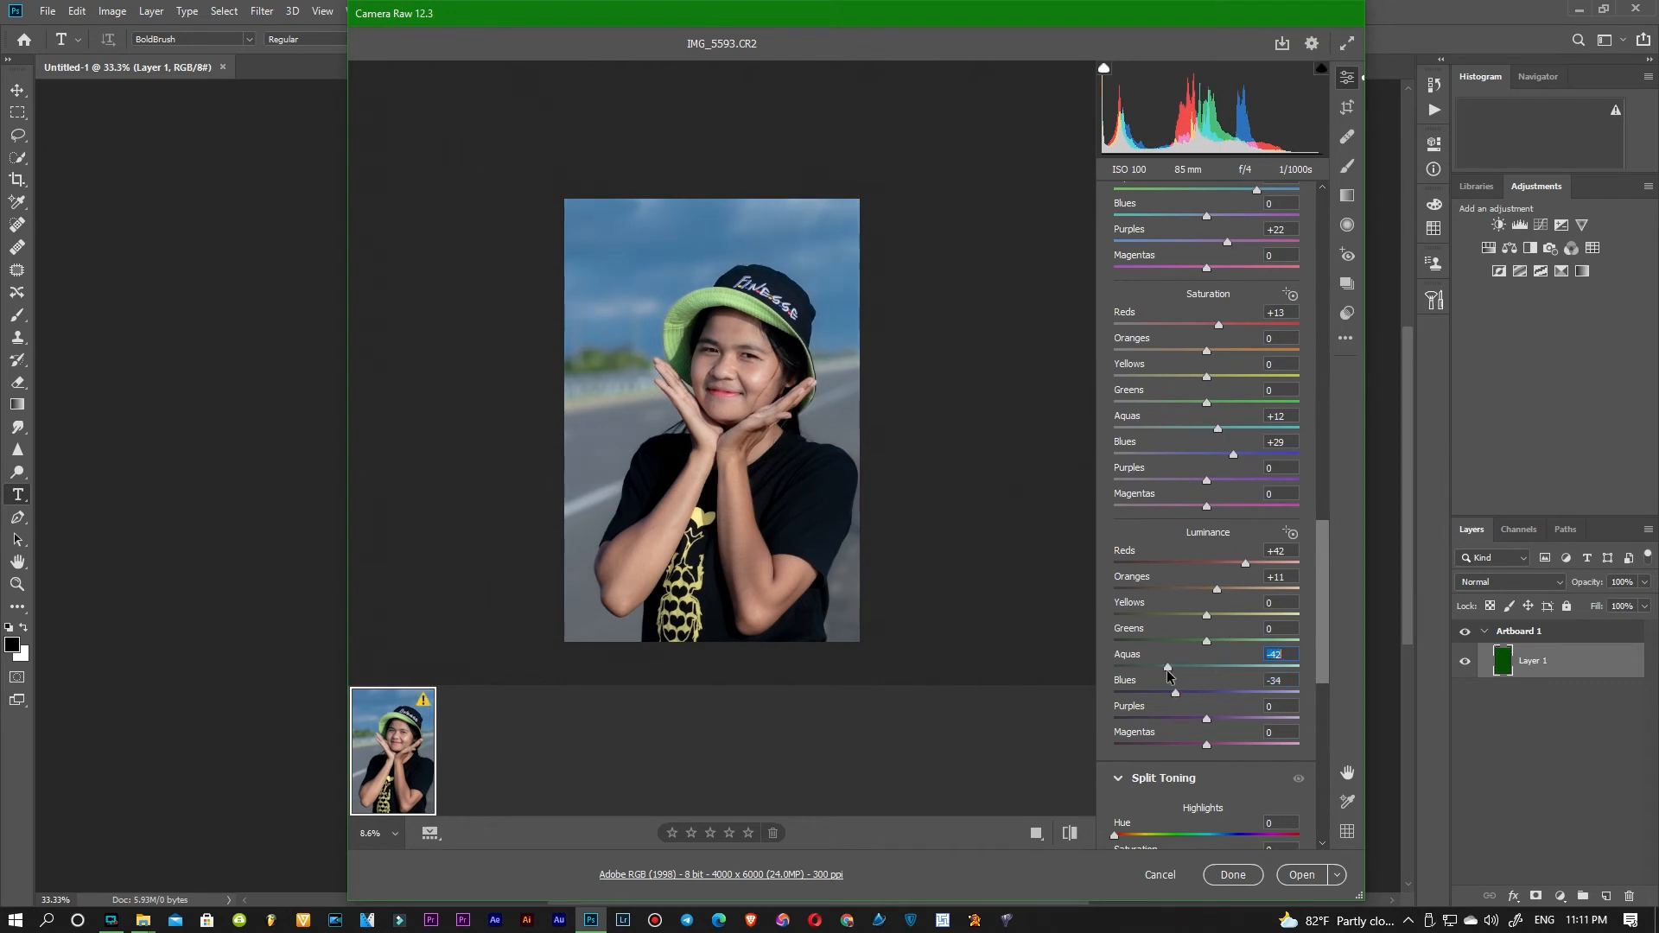
left_click_drag(1219, 428, 1169, 429)
left_click_drag(1226, 242, 1177, 243)
left_click(739, 347)
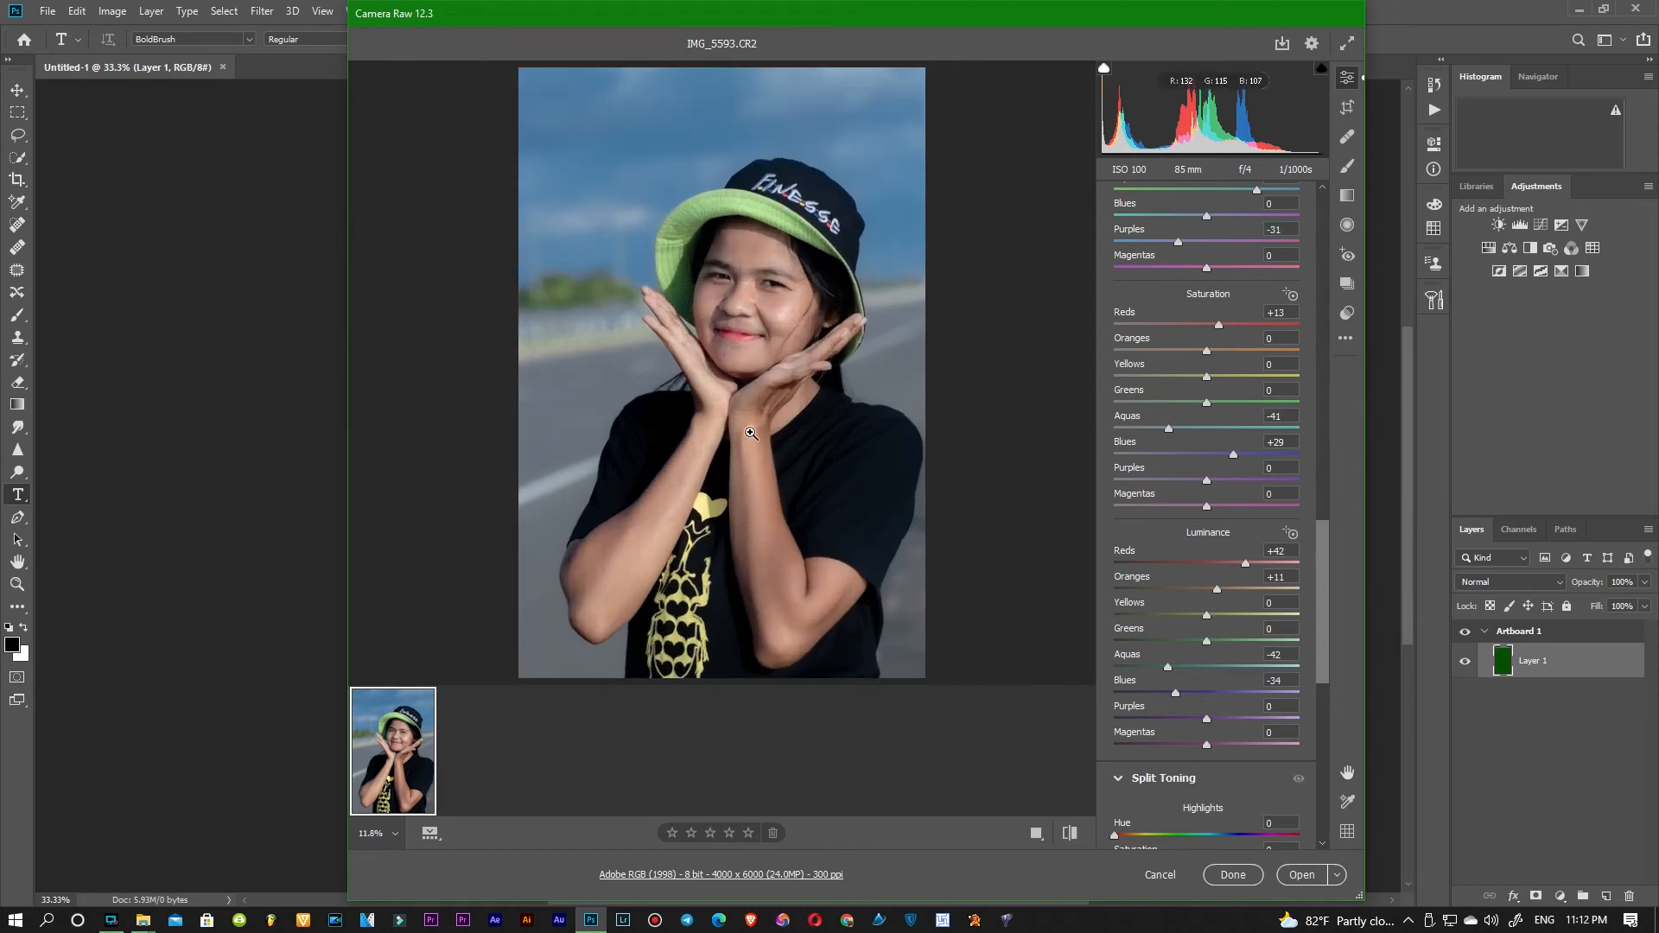
Try changing the highlights' hue and saturation in Split Toning.
left_click_drag(1328, 567, 1342, 619)
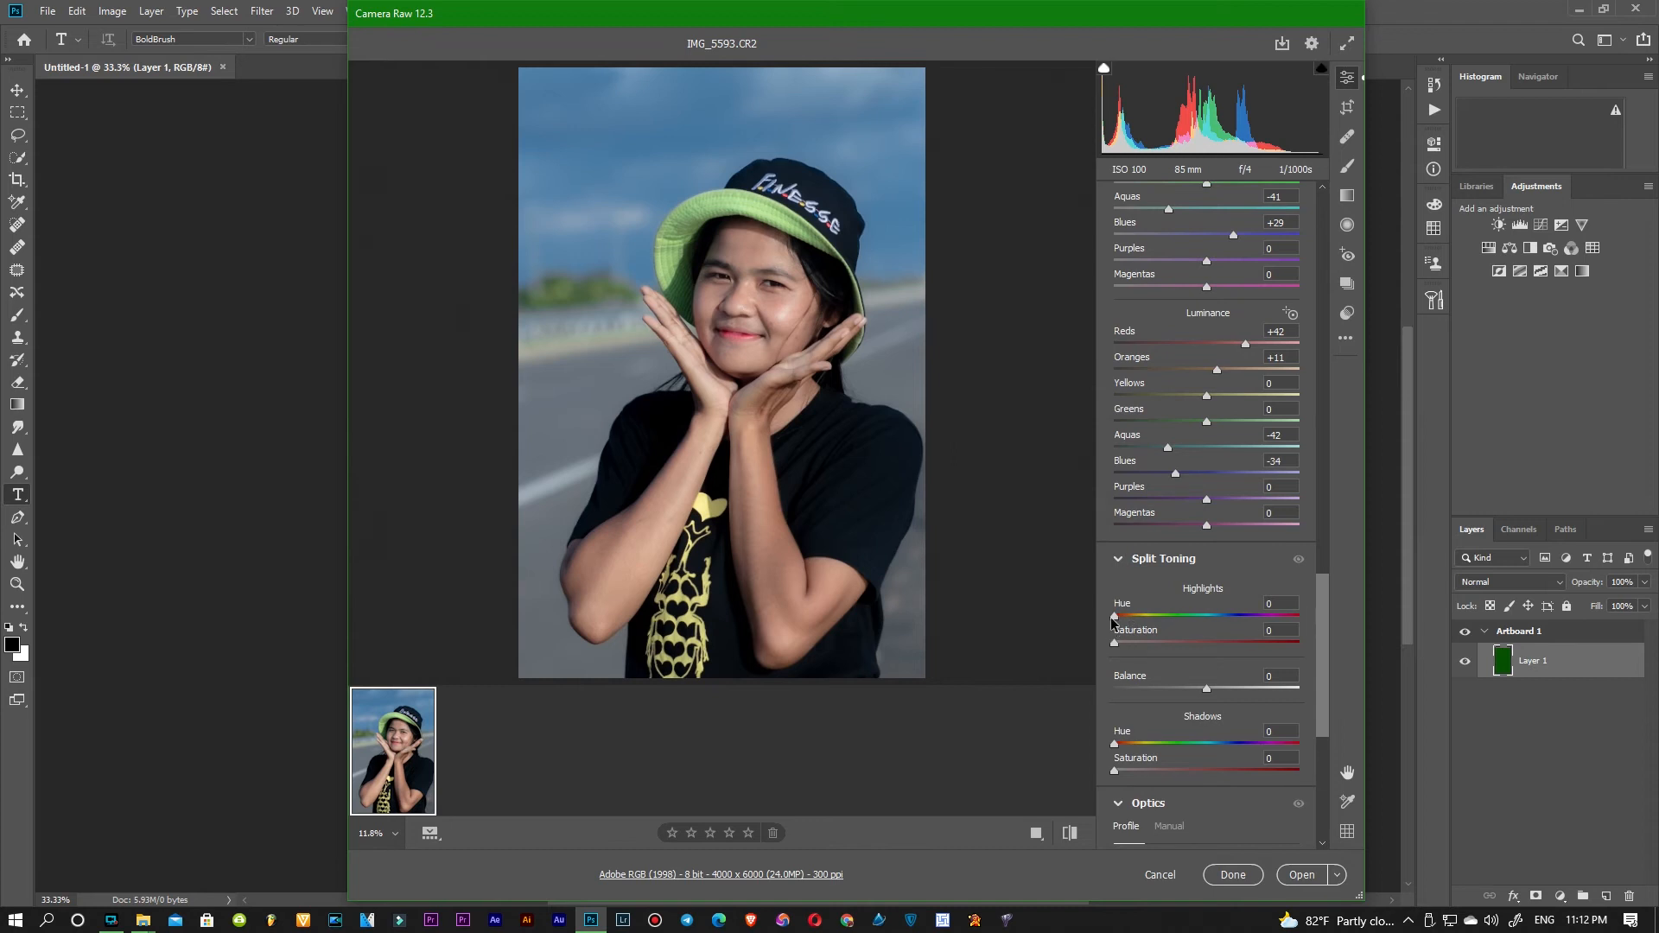
mouse_move(1114, 621)
left_mouse_down()
mouse_move(1166, 620)
mouse_move(1116, 647)
left_mouse_up()
Set noise reduction to 11 and check the skin on the face up close.
left_click_drag(1322, 649, 1340, 455)
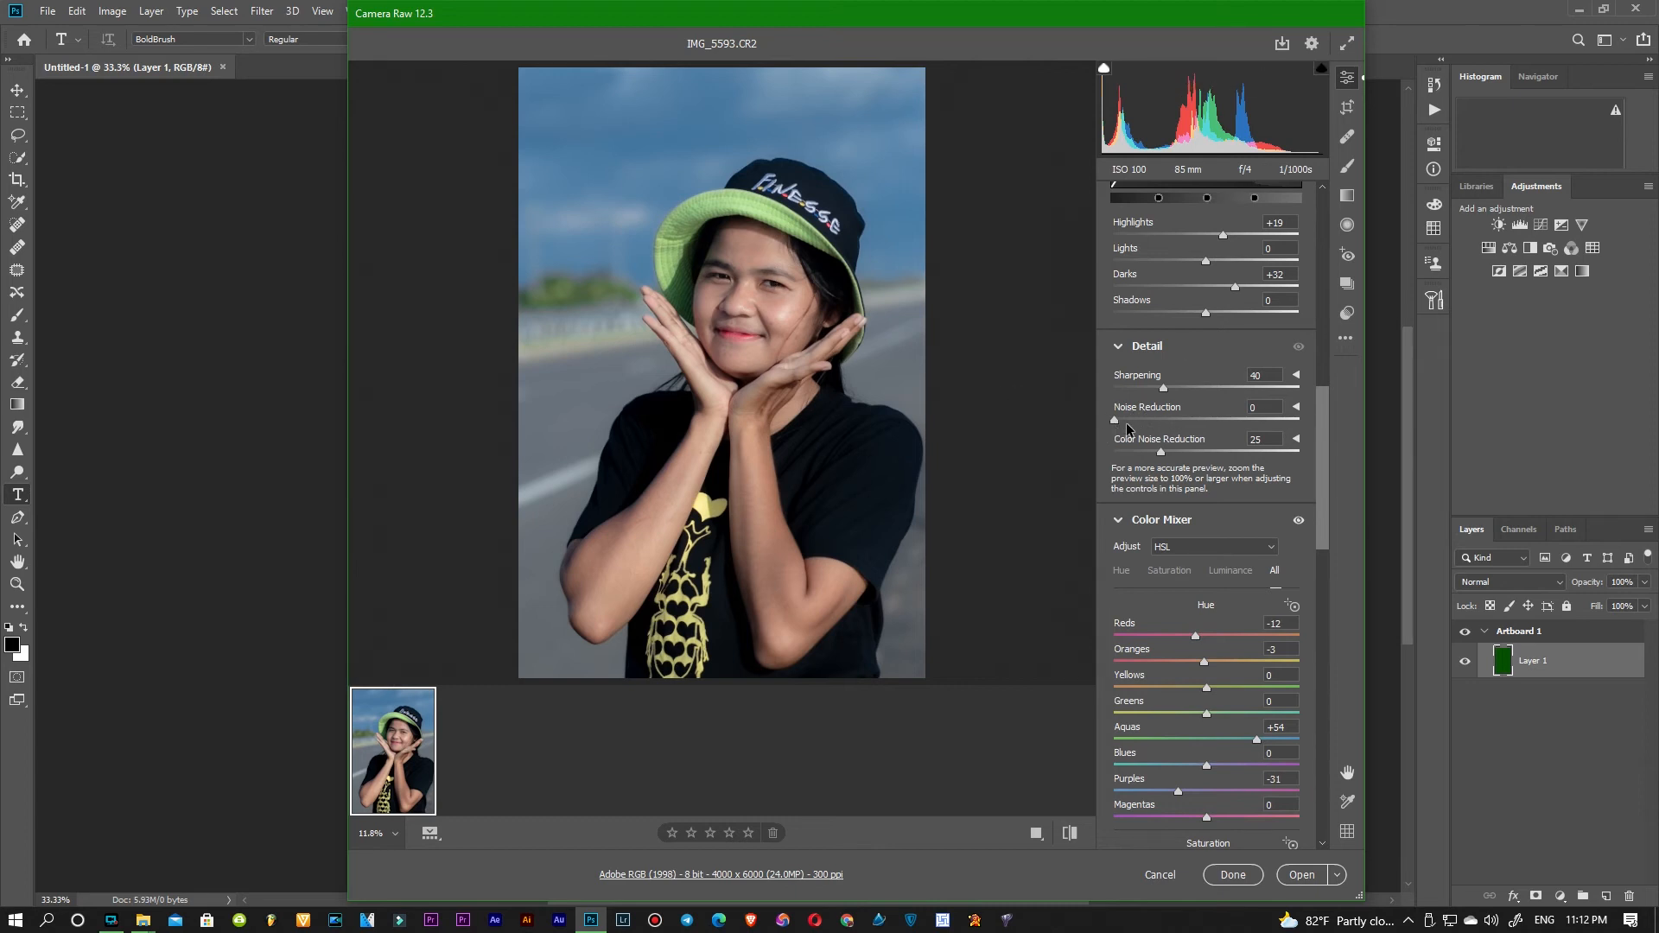
left_click_drag(1113, 420, 1134, 421)
left_click_drag(765, 300, 892, 306)
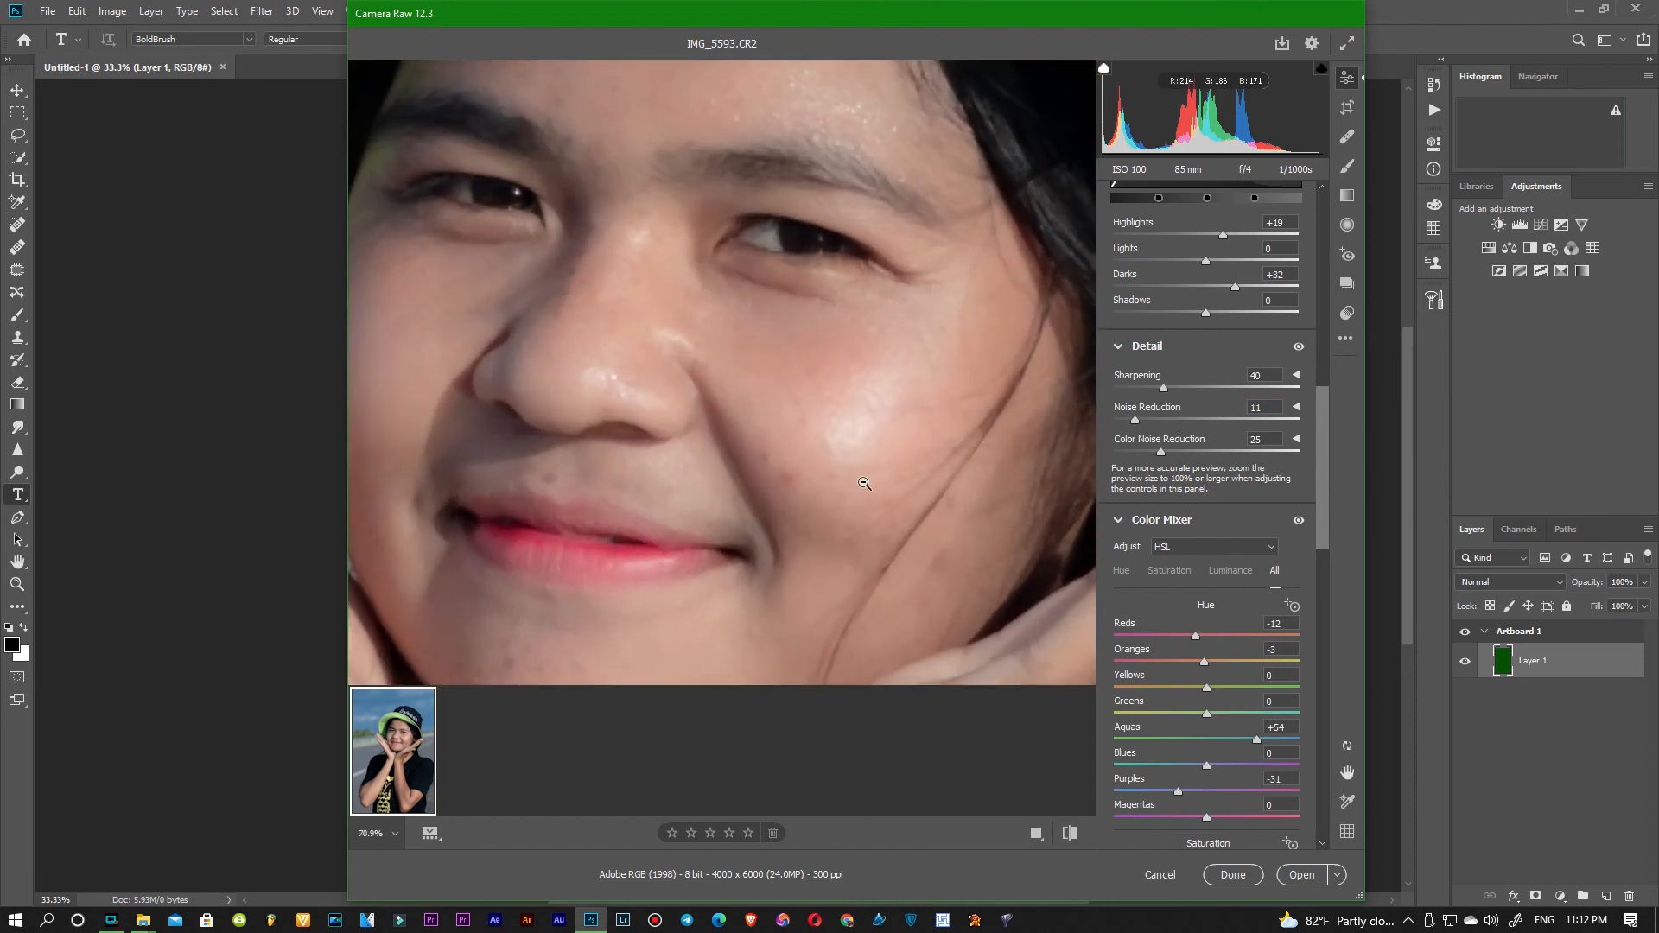
Review the curve and basic adjustments, and open the developed raw photo as a document for retouching.
left_click_drag(1322, 510, 1342, 444)
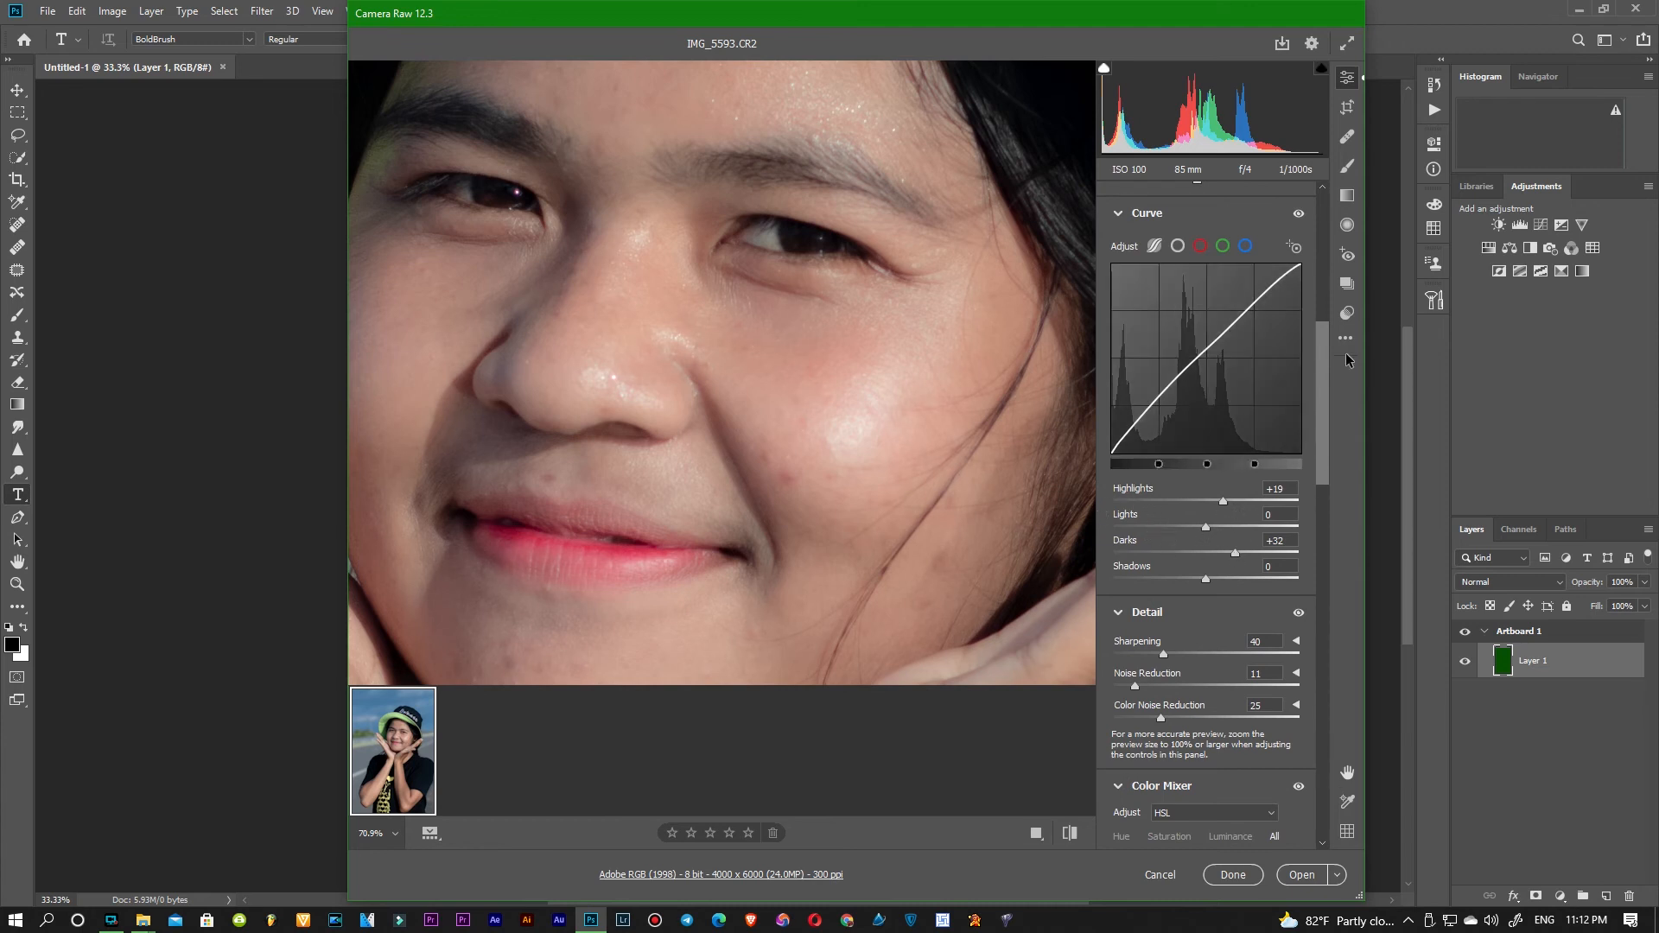
left_click_drag(1325, 405, 1327, 367)
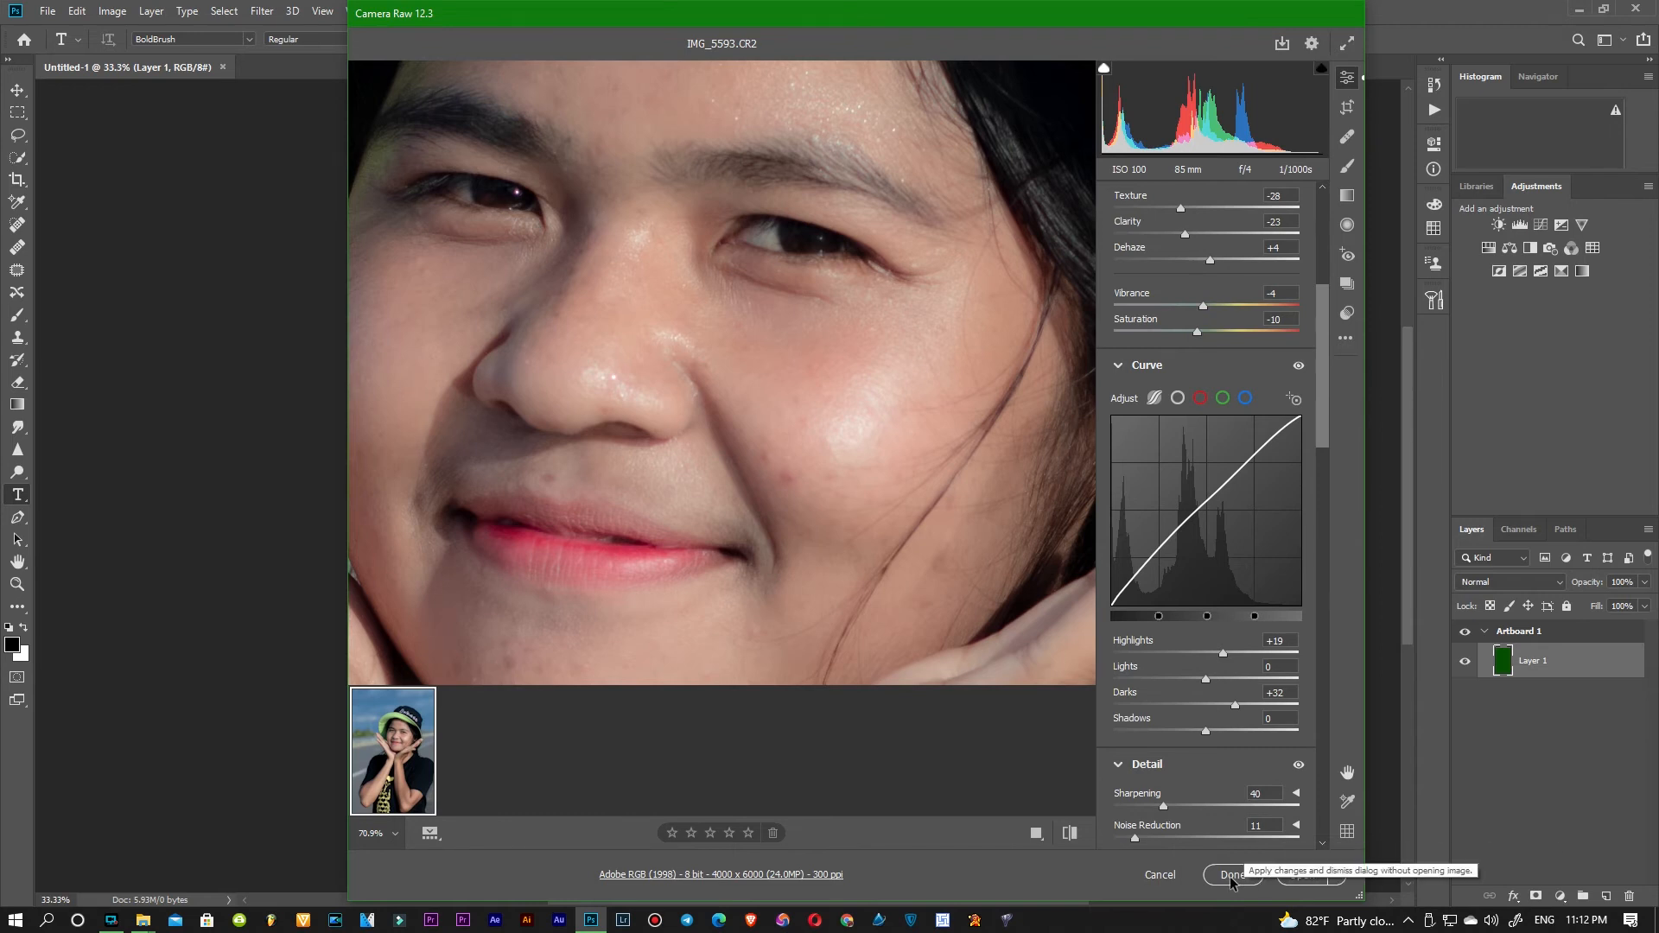
left_click(1305, 876)
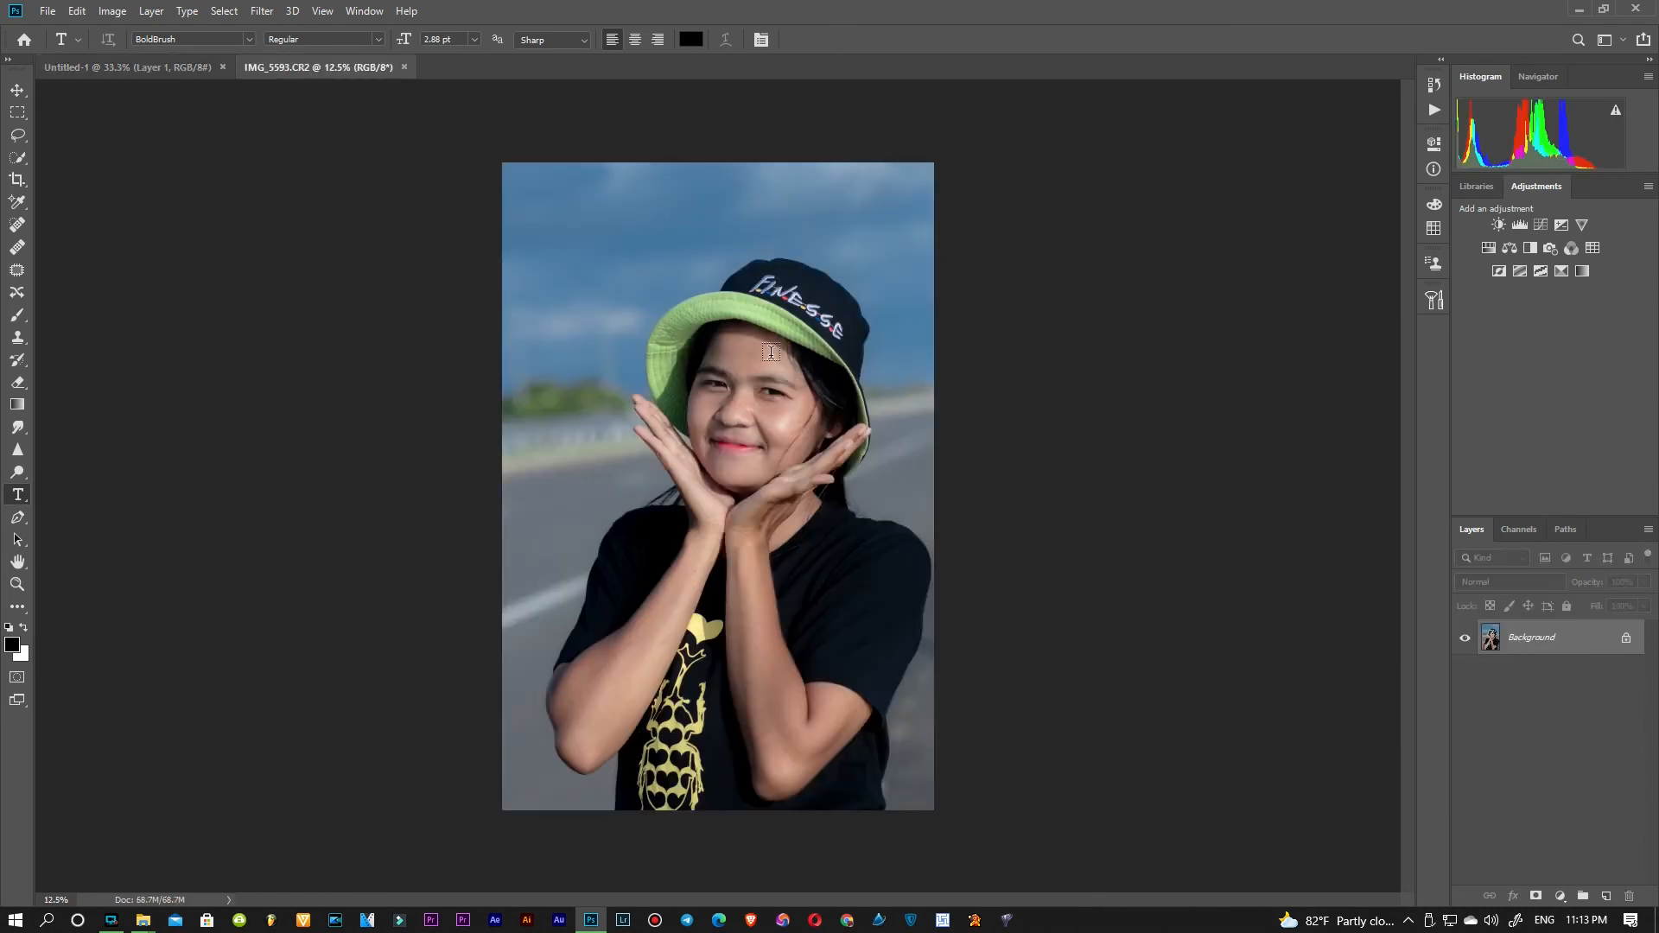
Use the Clone Stamp at 9% opacity to blend clean skin over the blemishes on the cheek beside the nose fold.
key("v")
scroll(800, 372, "up", 5)
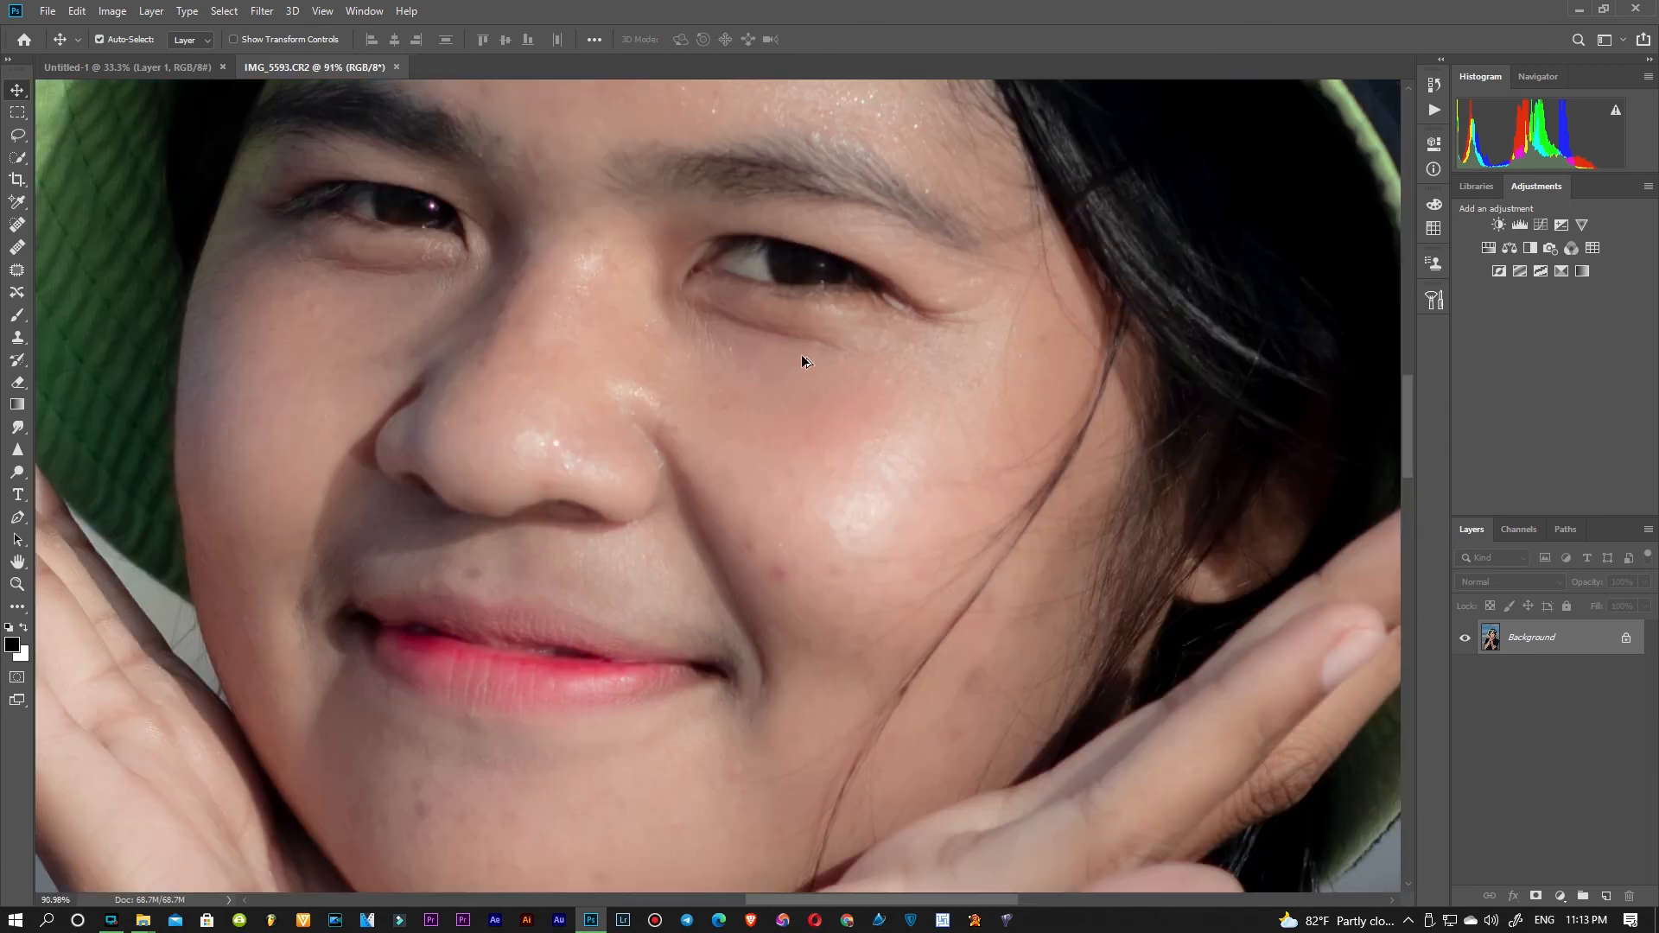
scroll(800, 355, "down", 4)
scroll(777, 342, "up", 4)
left_click_drag(728, 736, 974, 574)
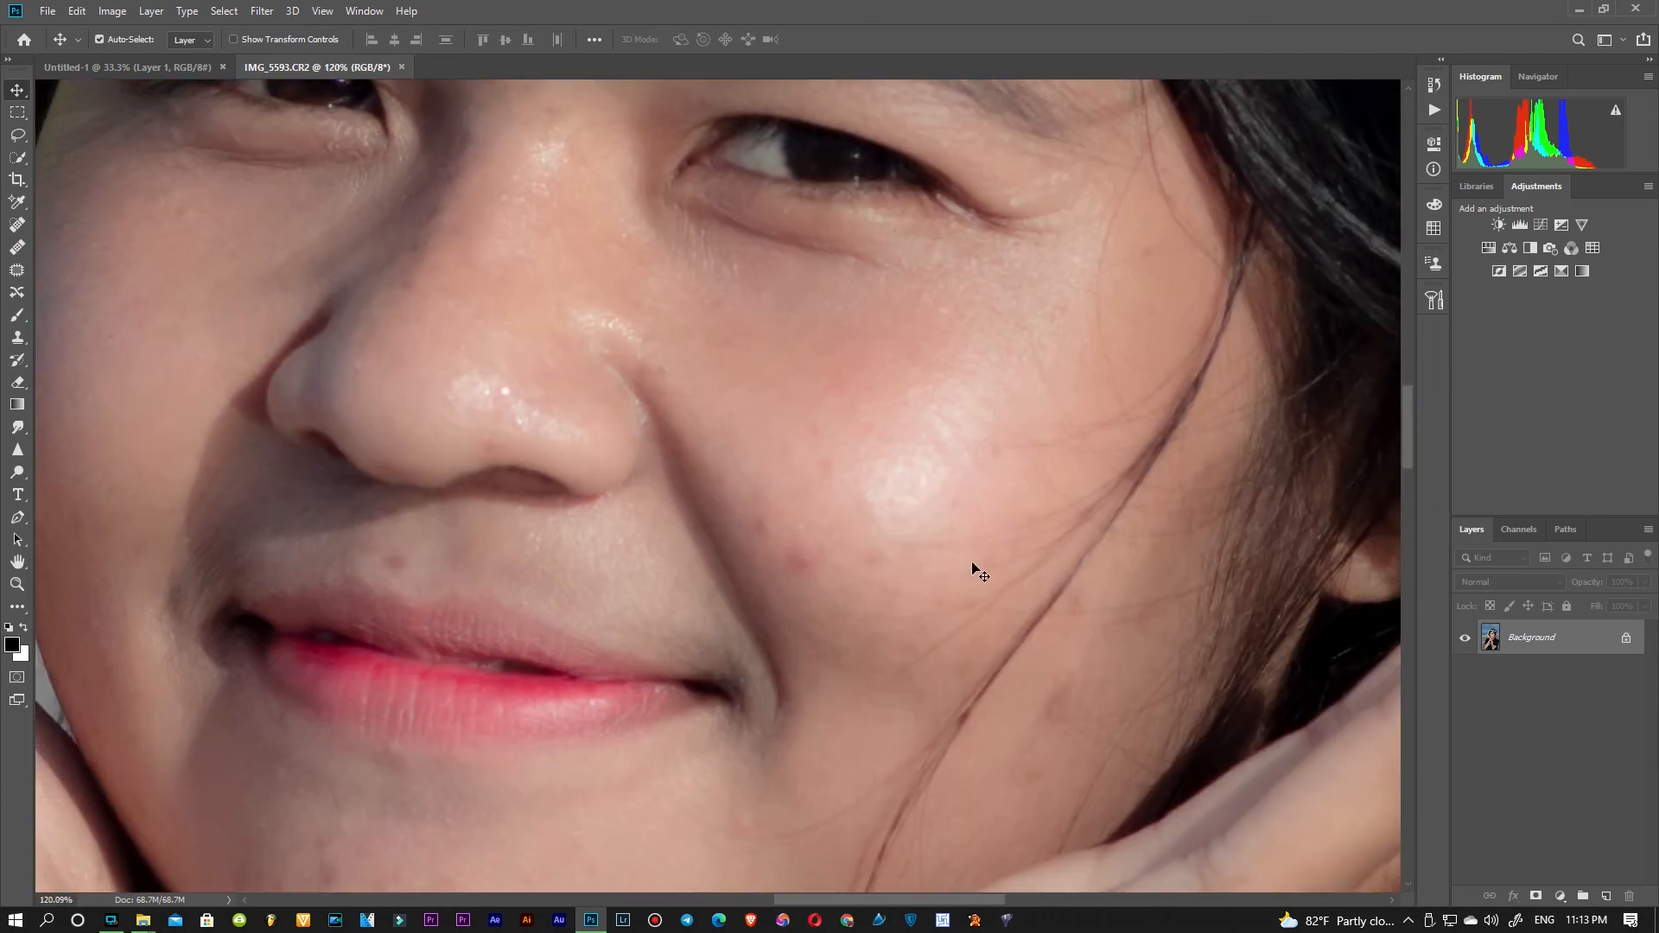
key("s")
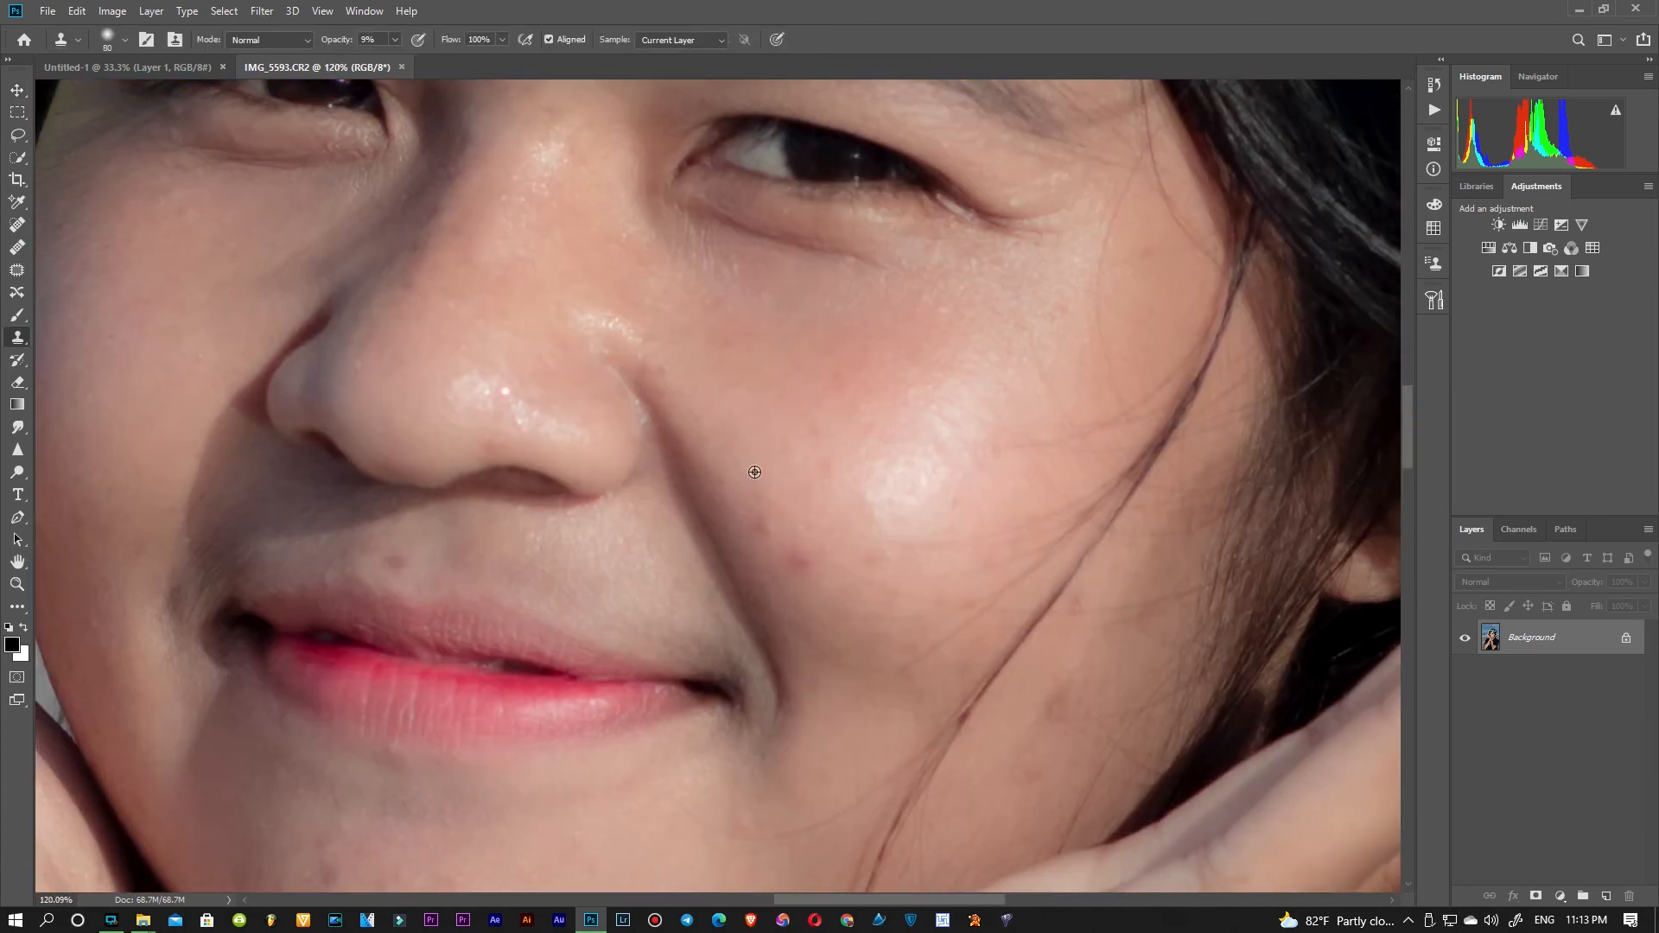
left_click(788, 549)
left_click(856, 624, "alt")
left_click(748, 461, "alt")
left_click_drag(778, 527, 807, 540)
Enlarge the clone brush to 100 and continue blending sampled skin across the cheek.
key("bracketright")
left_click(851, 498)
left_click(754, 497, "alt")
left_click_drag(445, 434, 1039, 574)
left_click_drag(1105, 523, 832, 747)
Lower the Clone Stamp opacity to 4%, enlarge the brush to 150 and blend the skin on the nose.
left_click_drag(827, 559, 930, 374)
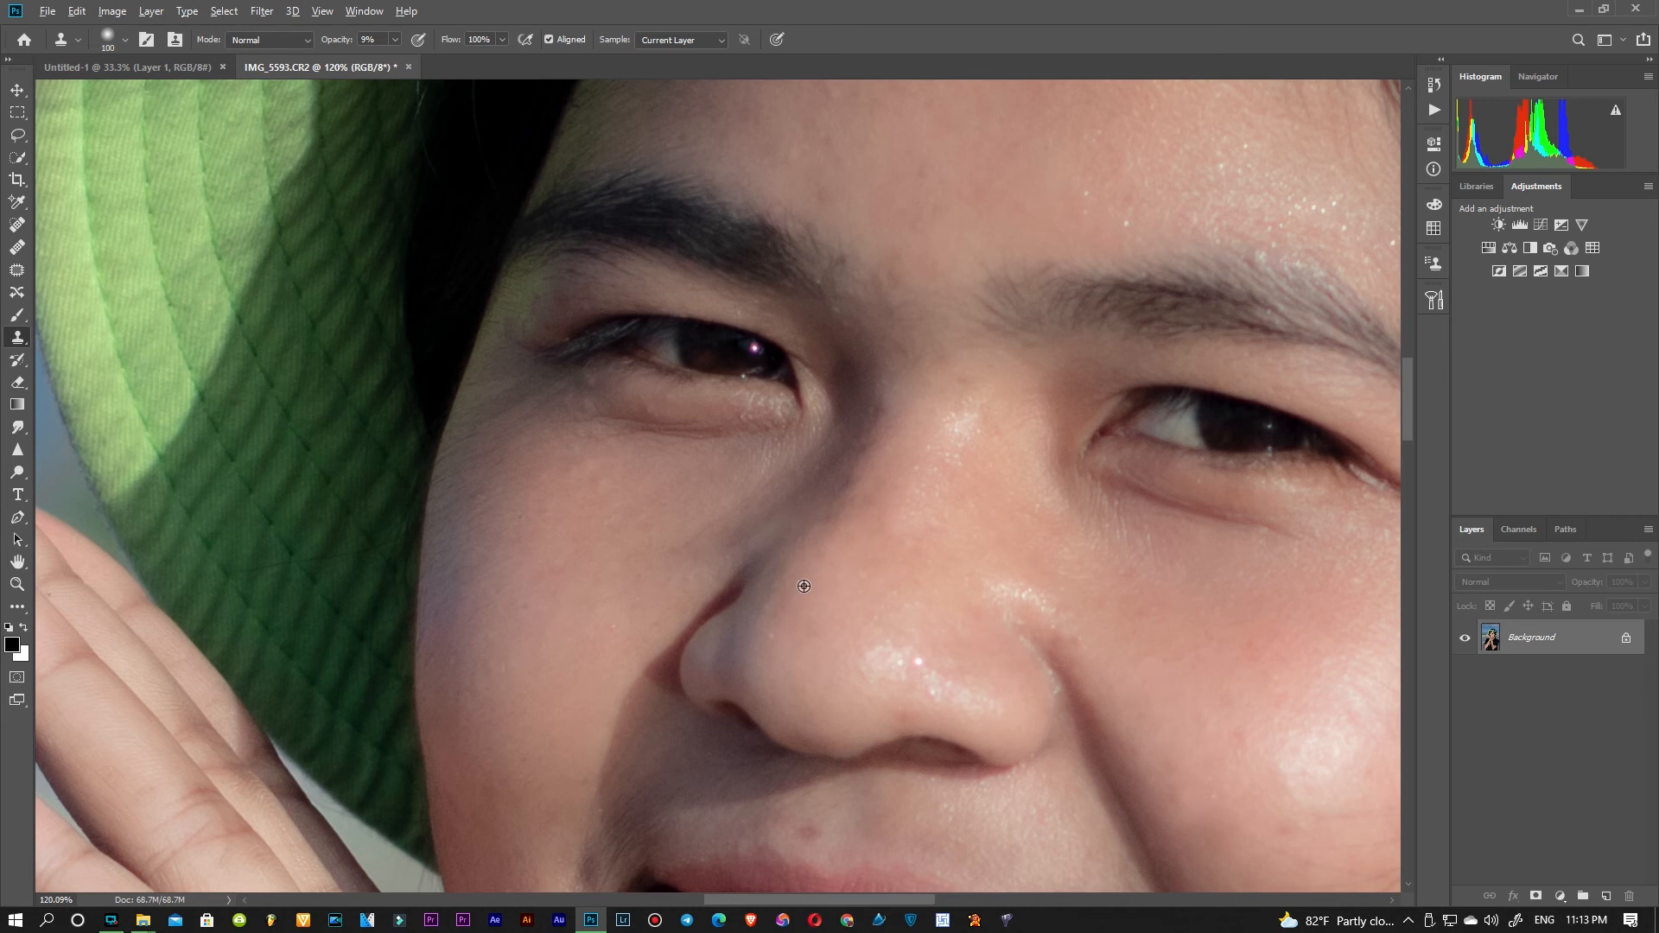
left_click(395, 39)
left_click_drag(395, 62, 391, 62)
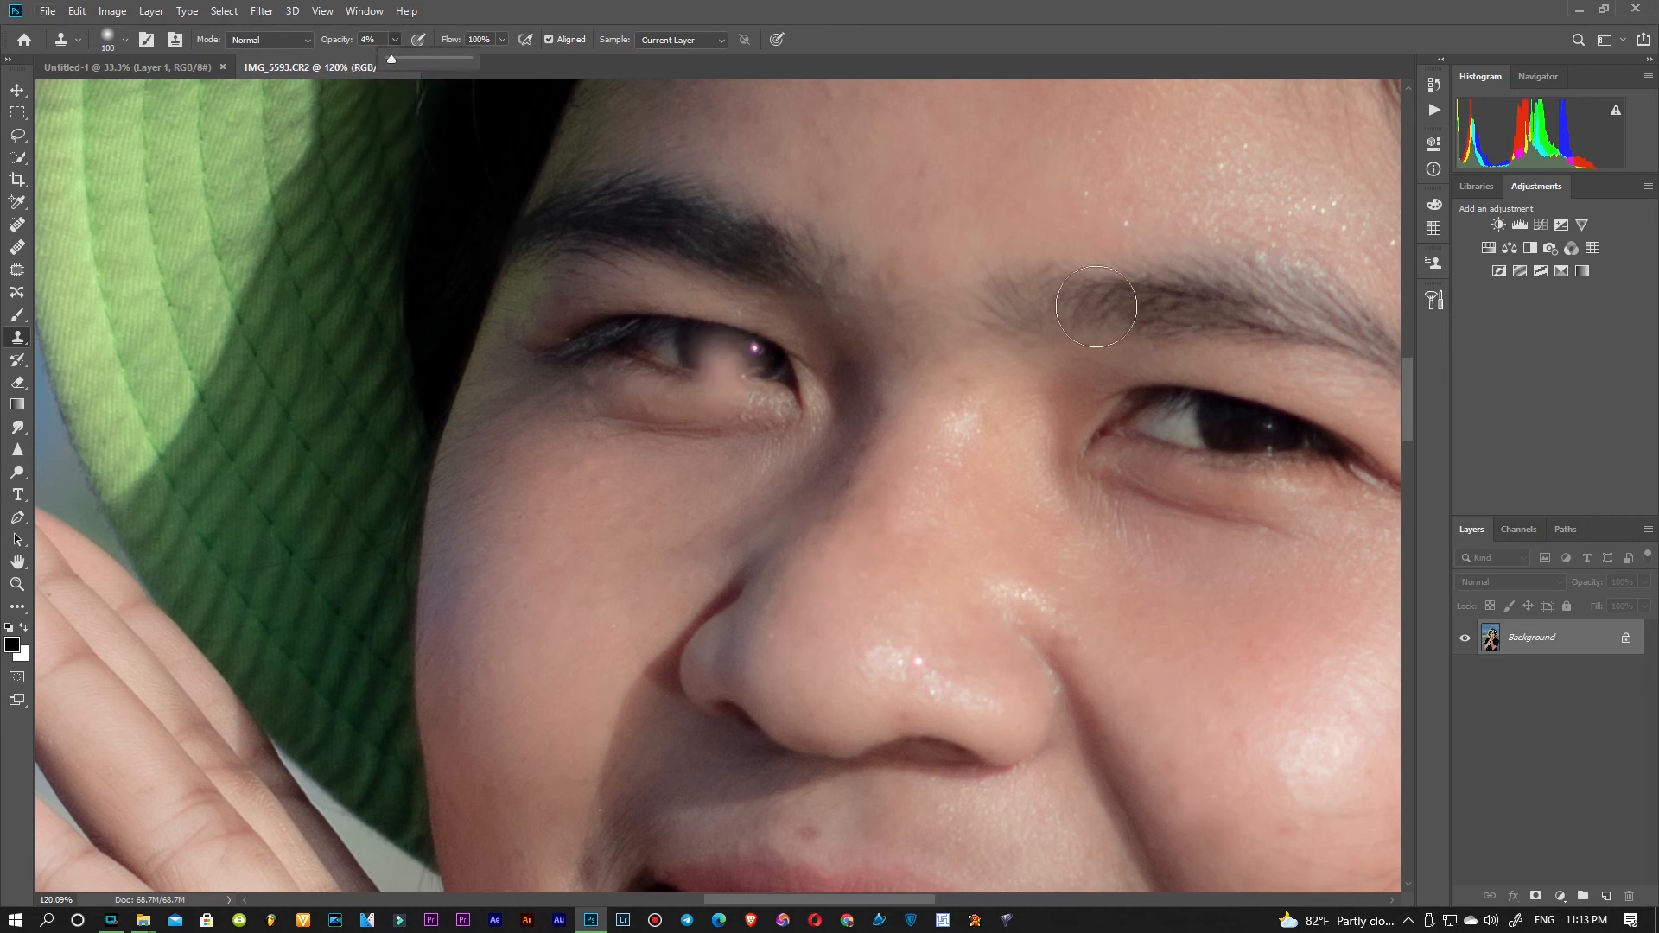
key("bracketright")
key("bracketright")
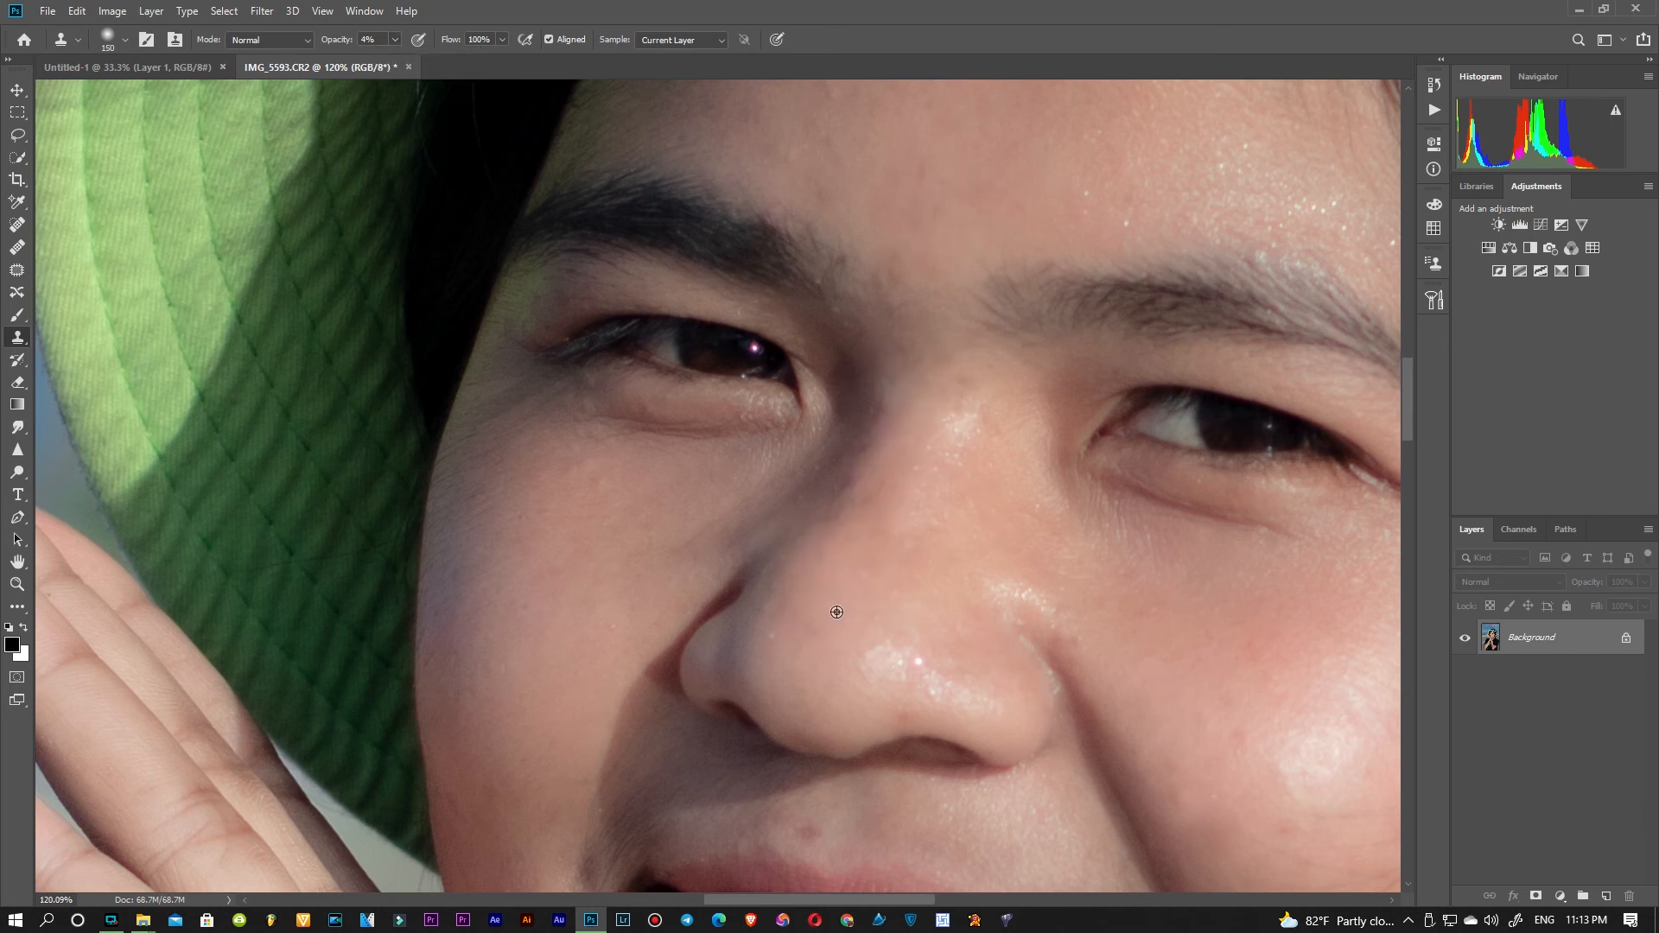
left_click(849, 586, "alt")
mouse_move(882, 540)
left_mouse_down()
mouse_move(892, 479)
mouse_move(843, 555)
mouse_move(850, 501)
mouse_move(847, 520)
left_mouse_up()
left_click(868, 531, "alt")
left_click(825, 581, "alt")
Sample clean chin skin with the Clone Stamp at 4% opacity and dab it over the dark spots below the lower lip.
scroll(851, 484, "down", 6)
left_click_drag(988, 577, 734, 437)
left_click_drag(859, 580, 833, 489)
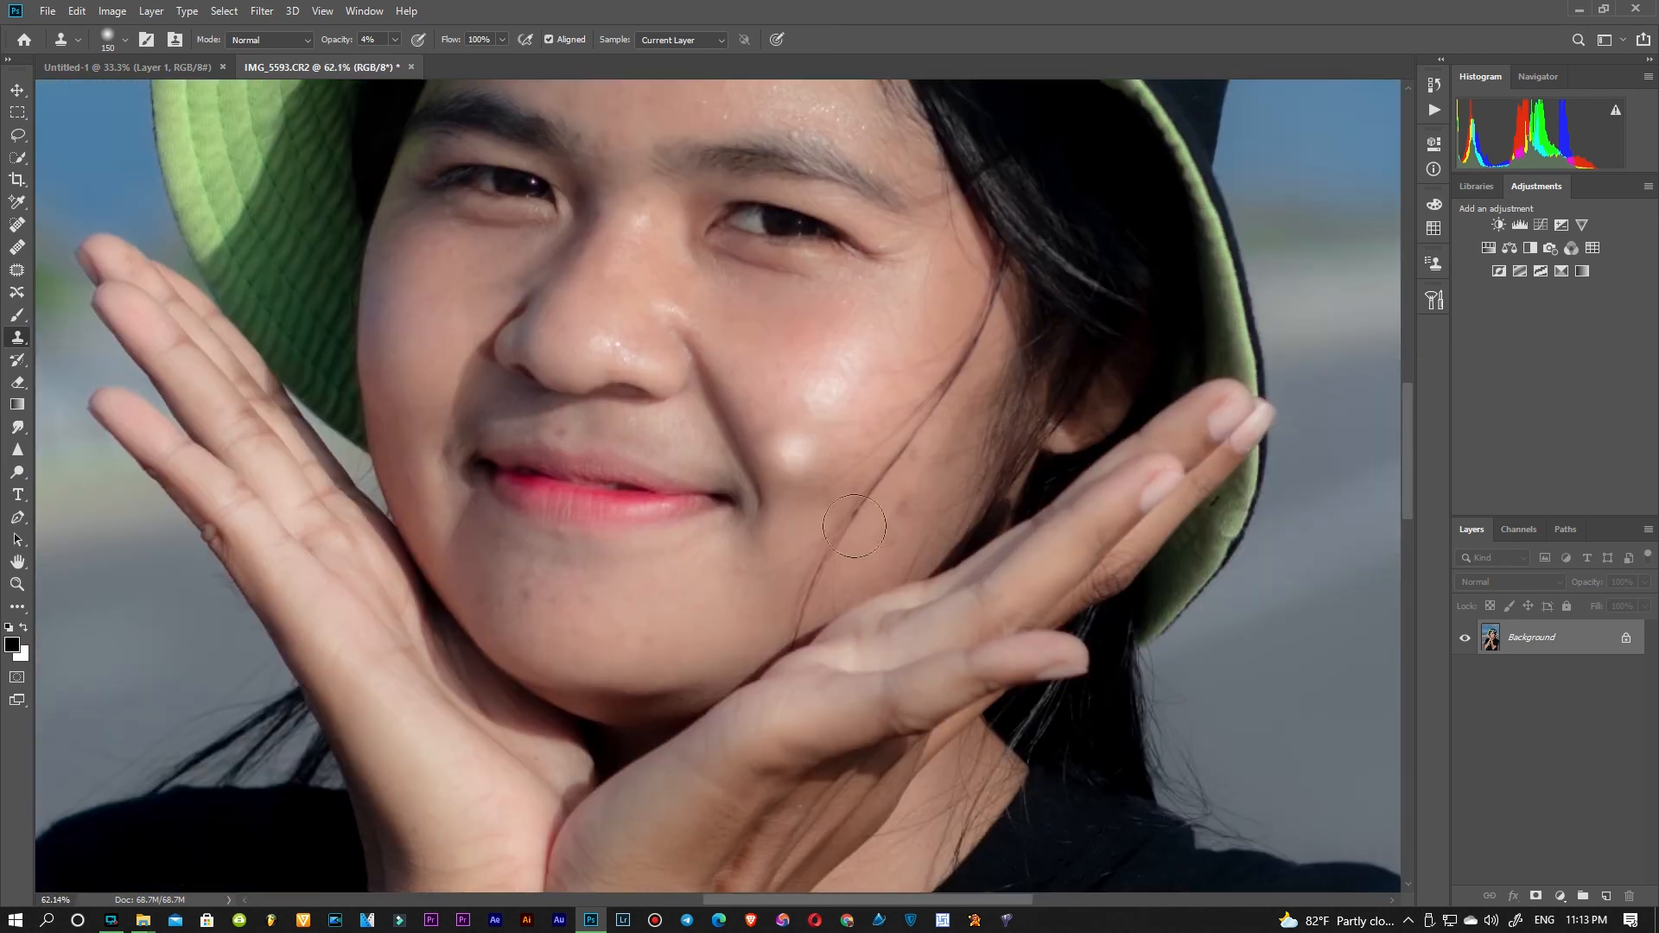
scroll(816, 489, "up", 6)
left_click_drag(269, 668, 821, 598)
scroll(821, 597, "up", 2)
left_click(948, 610, "alt")
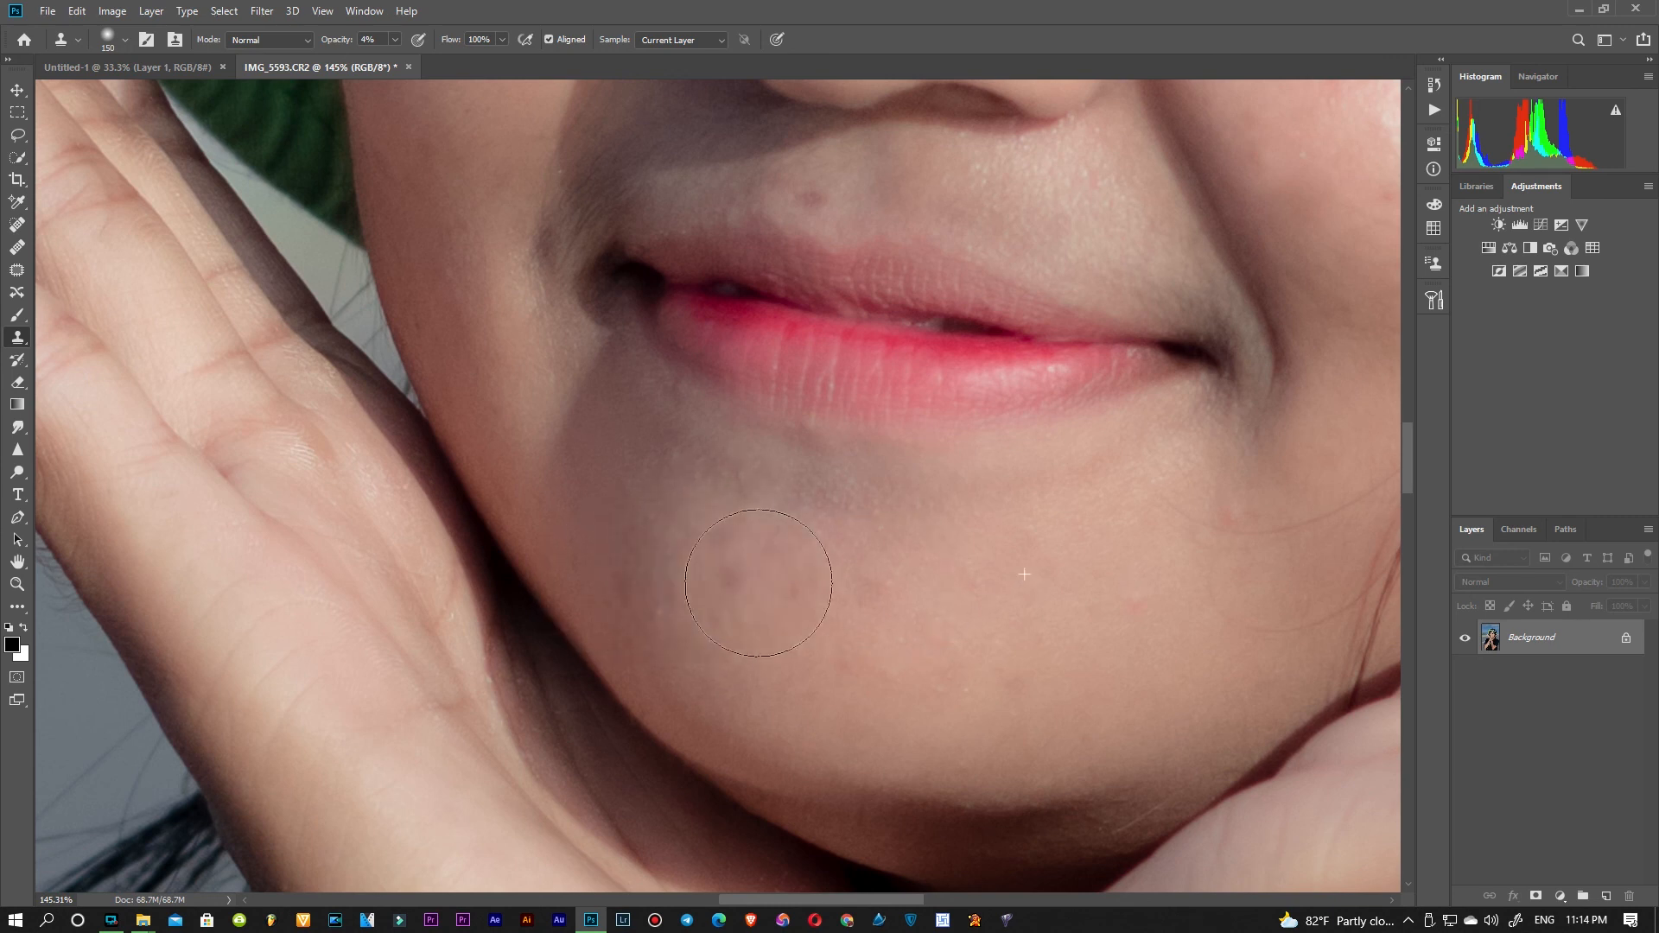
left_click(988, 580, "alt")
left_click(752, 573)
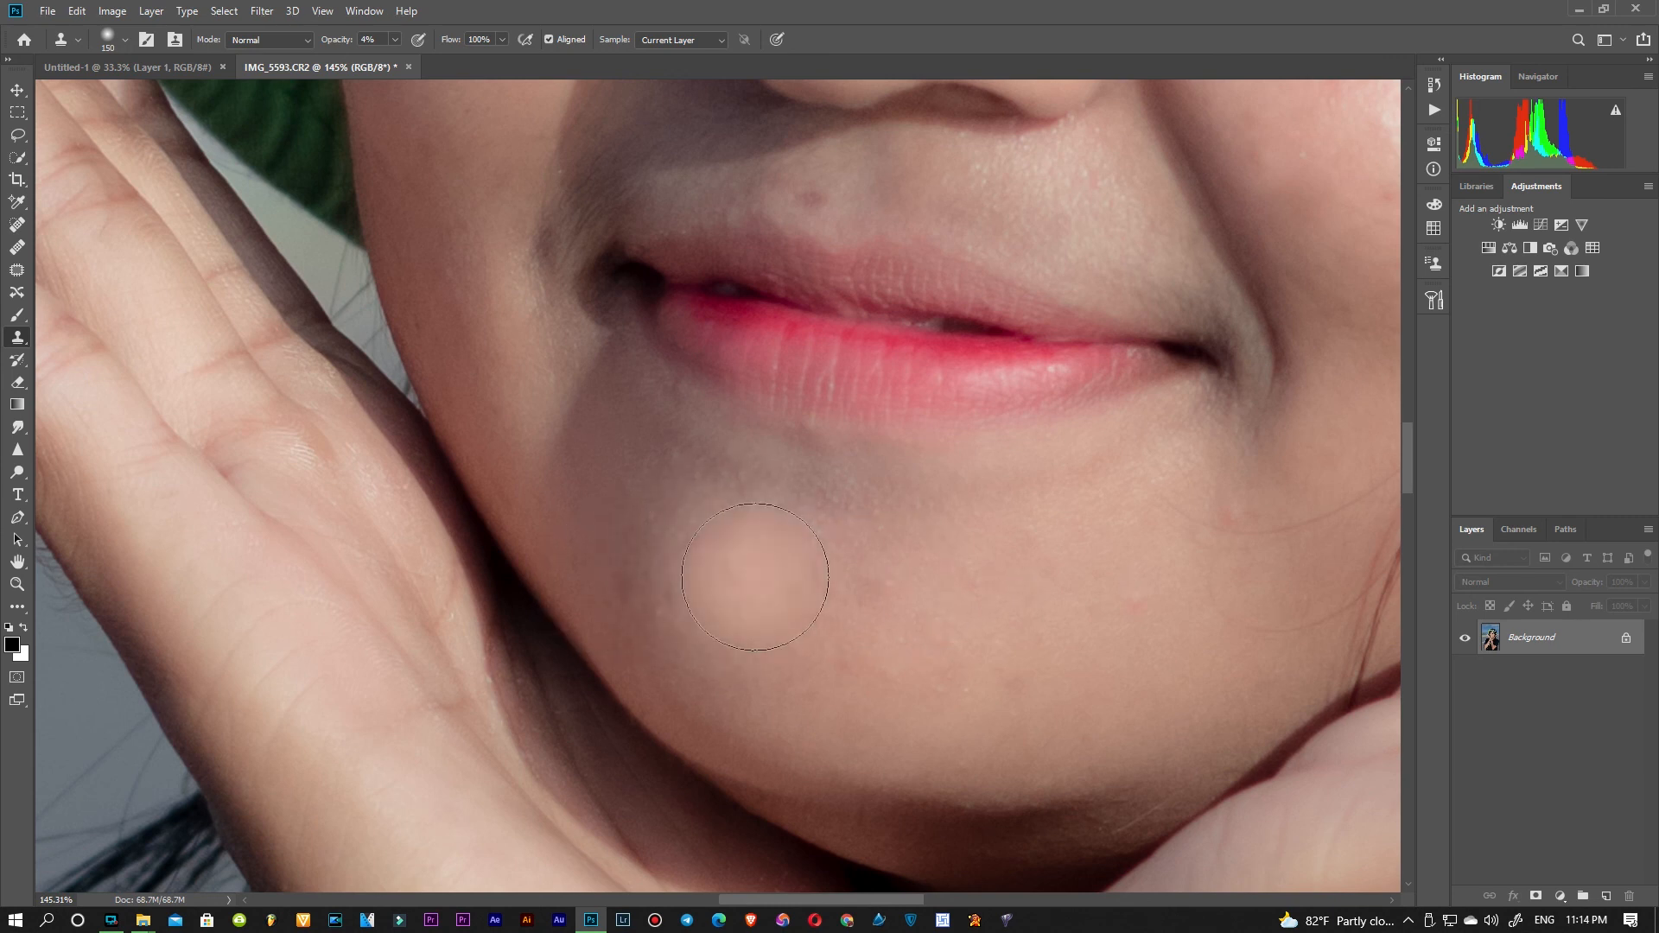
Continue blending the sampled skin over the remaining chin blemishes with the Clone Stamp.
scroll(1073, 601, "down", 8)
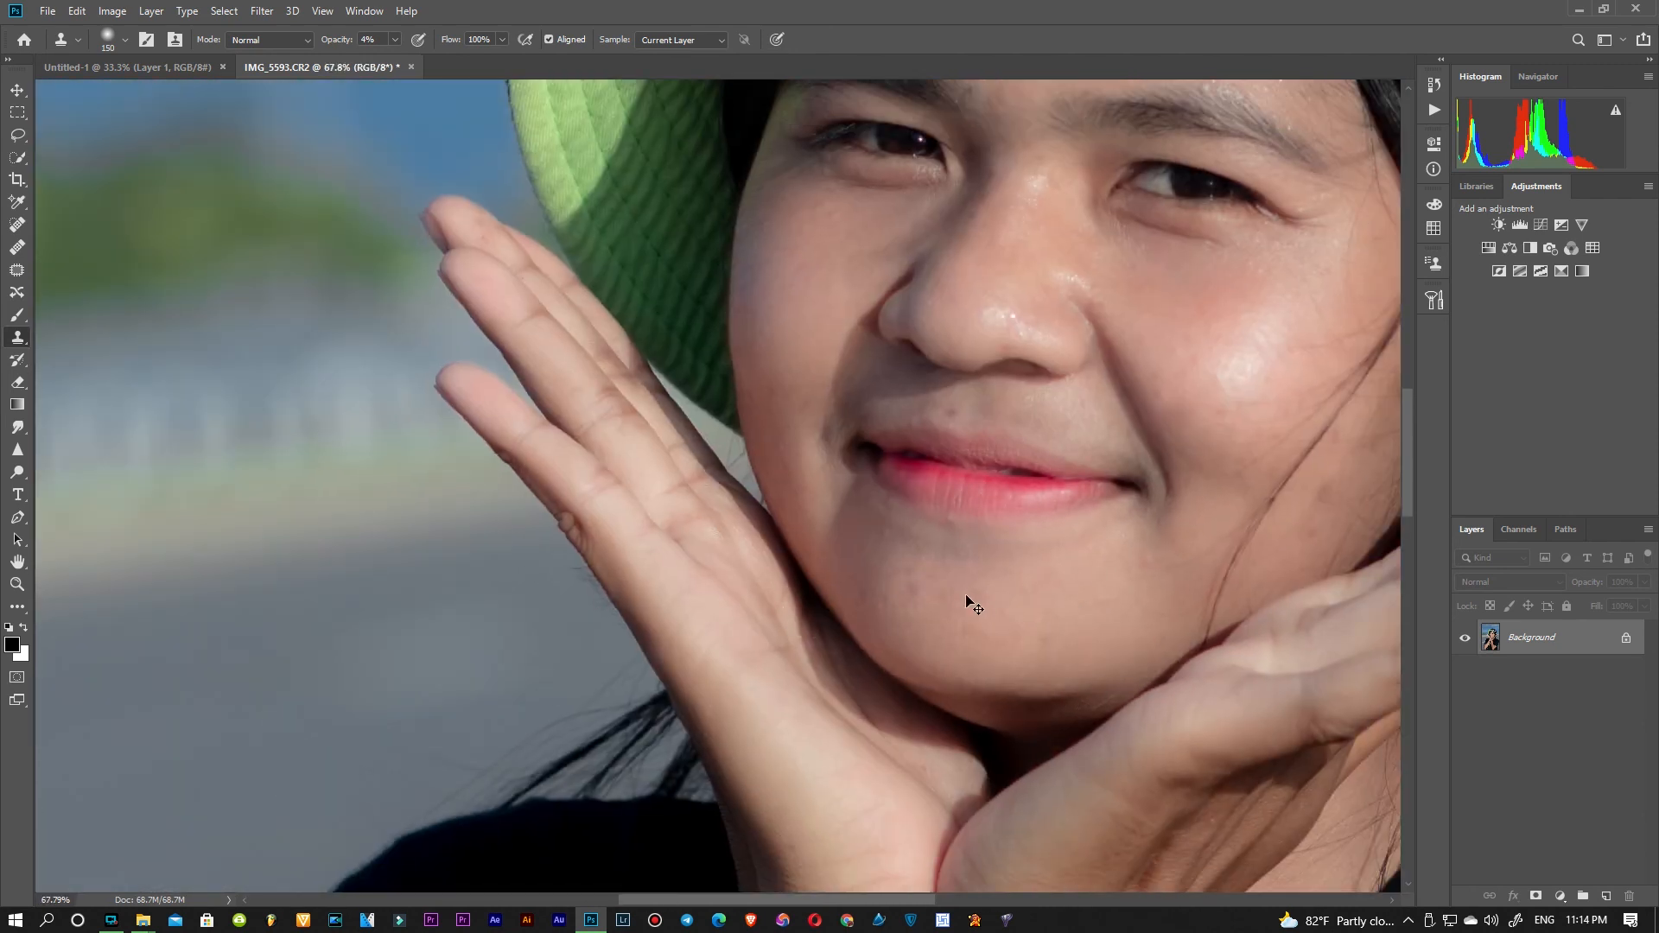
key("z")
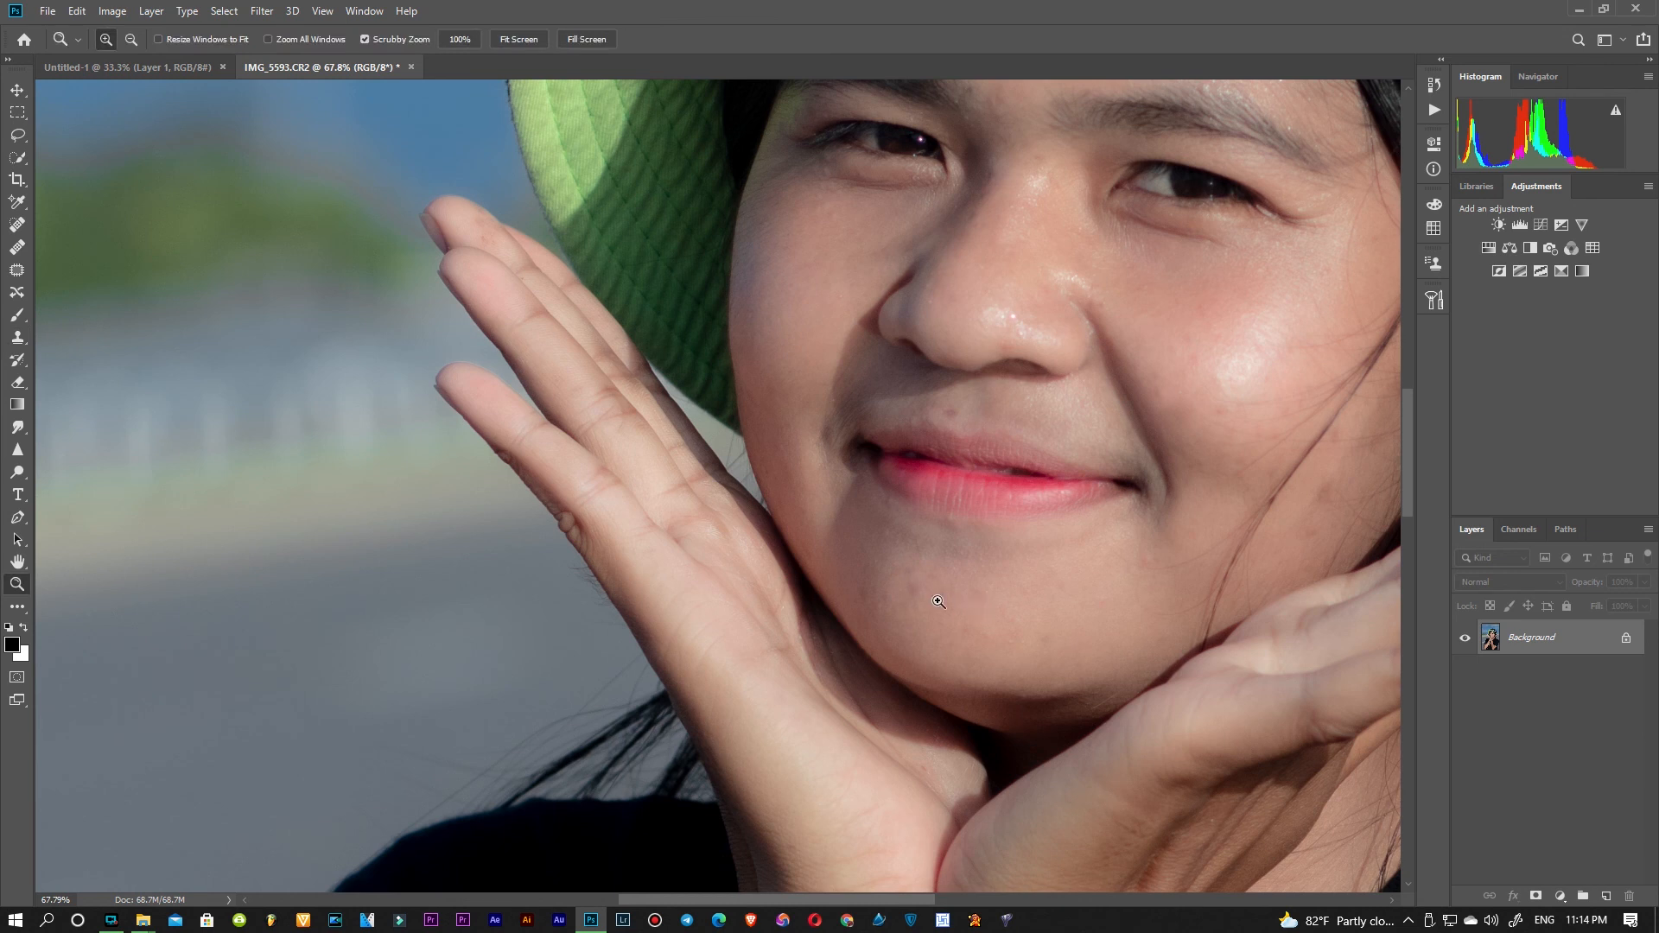
key("s")
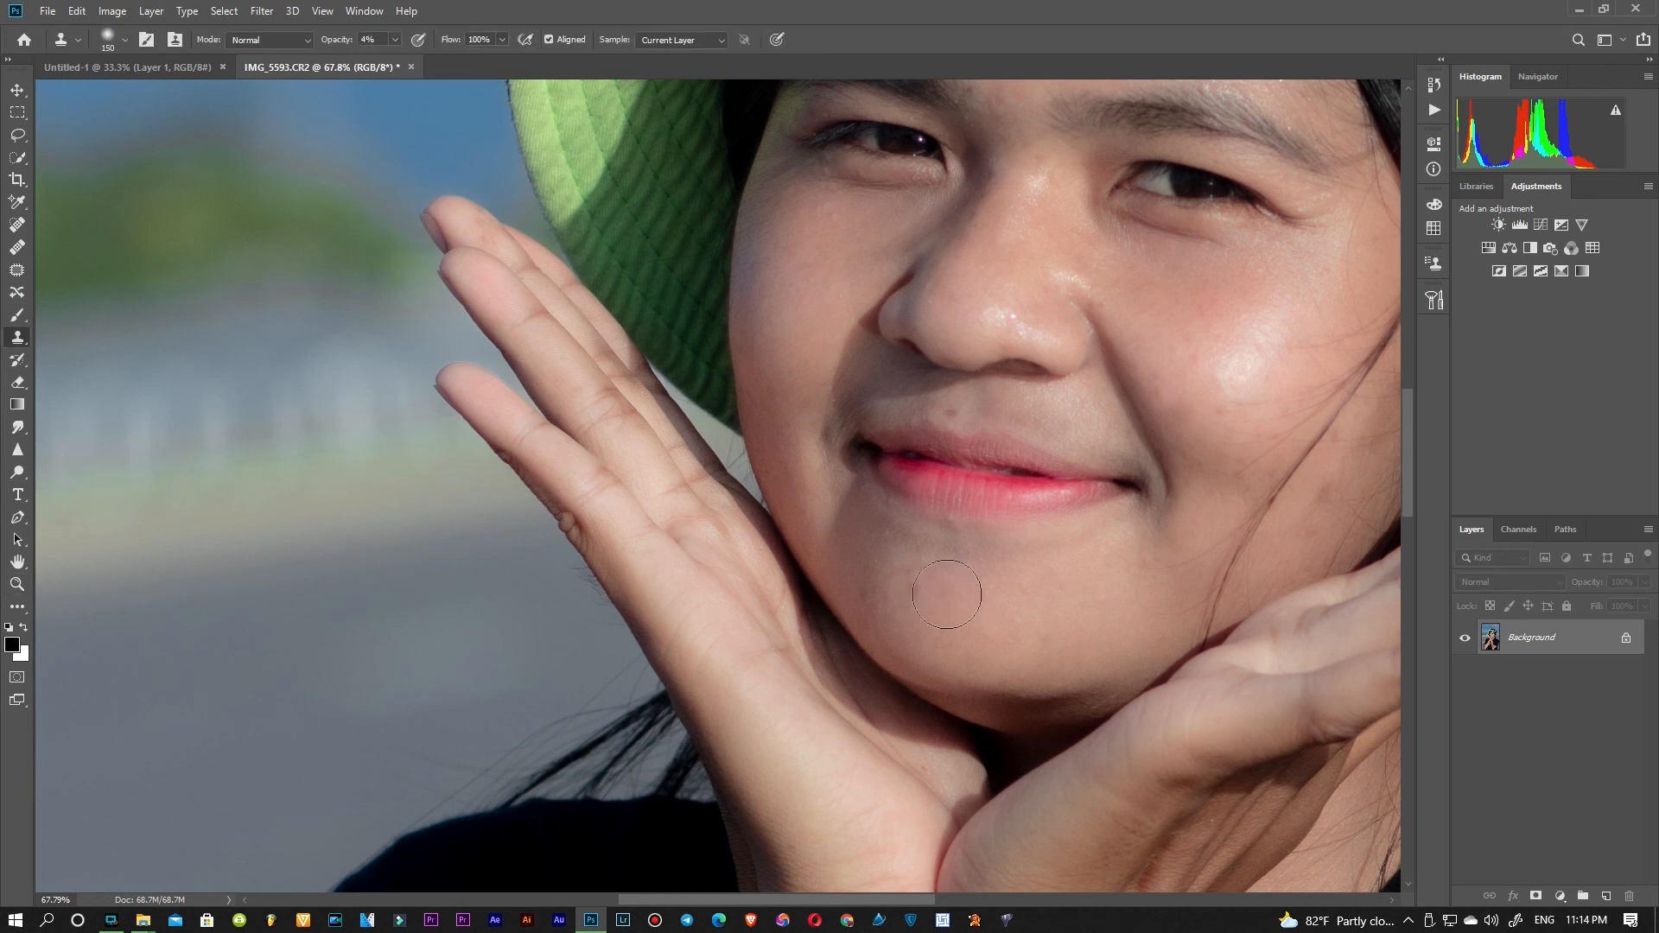
scroll(950, 596, "up", 4)
mouse_move(871, 587)
left_mouse_down()
mouse_move(937, 585)
mouse_move(902, 610)
left_mouse_up()
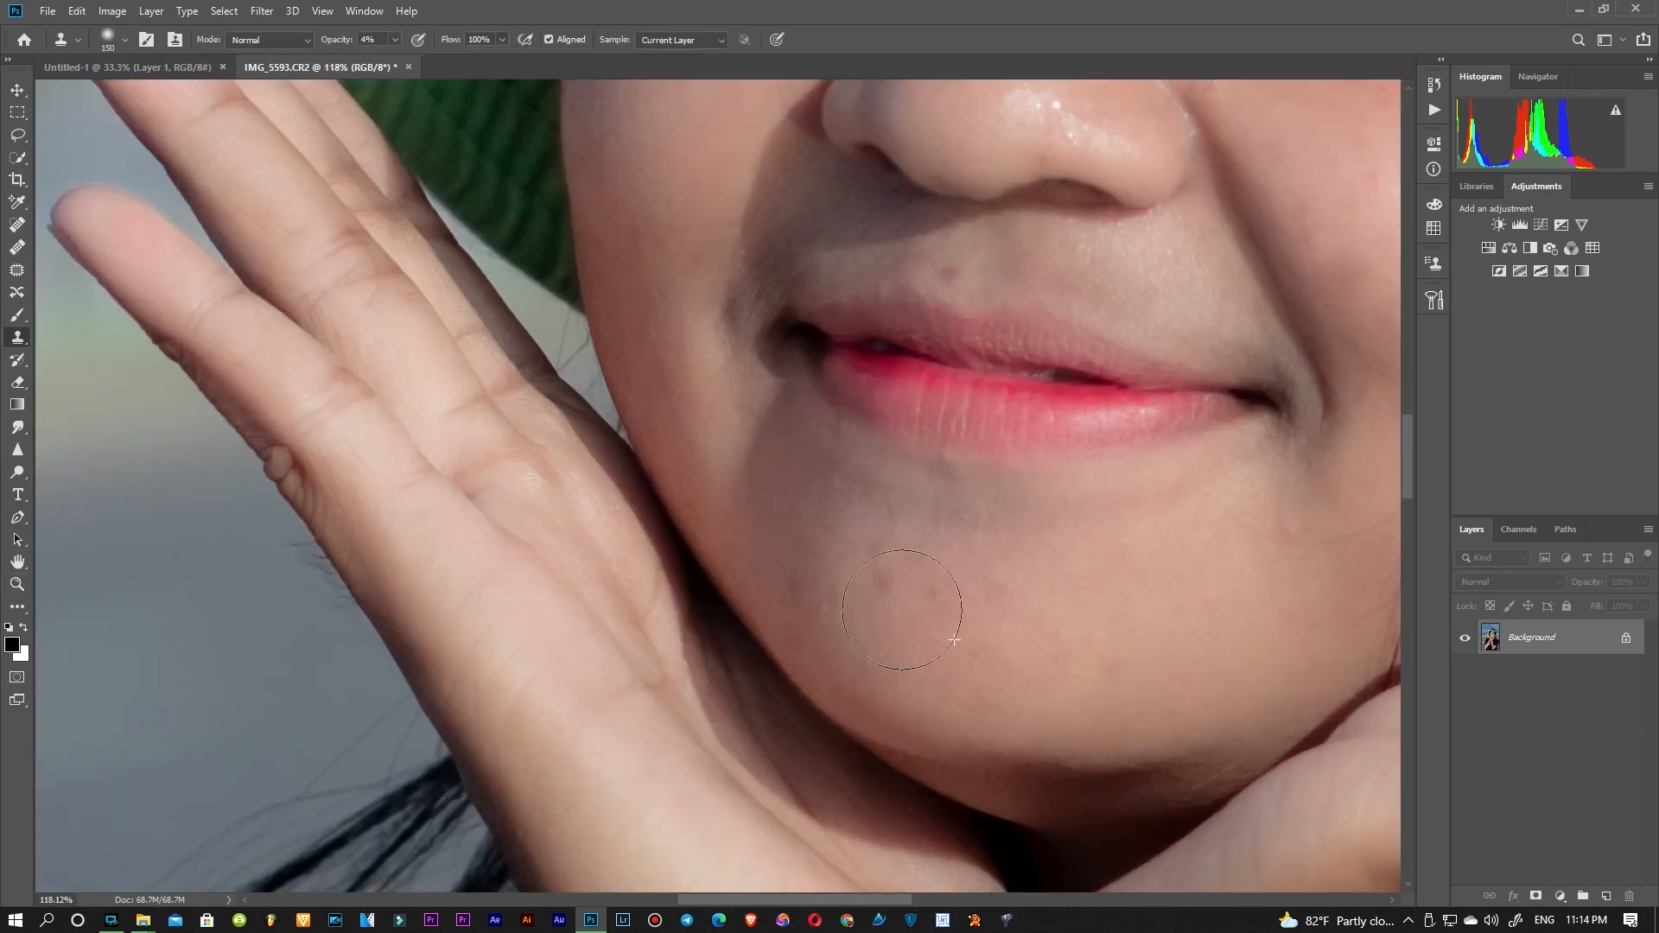
Brighten the whole portrait with a Levels adjustment, setting the RGB midtone input to 1.23.
scroll(1037, 583, "down", 4)
mouse_move(1033, 582)
left_mouse_down()
mouse_move(639, 662)
mouse_move(672, 118)
mouse_move(1033, 433)
mouse_move(1022, 581)
mouse_move(571, 882)
left_mouse_up()
scroll(640, 662, "down", 4)
mouse_move(527, 514)
left_mouse_down()
mouse_move(537, 565)
mouse_move(643, 438)
left_mouse_up()
key("ctrl+l")
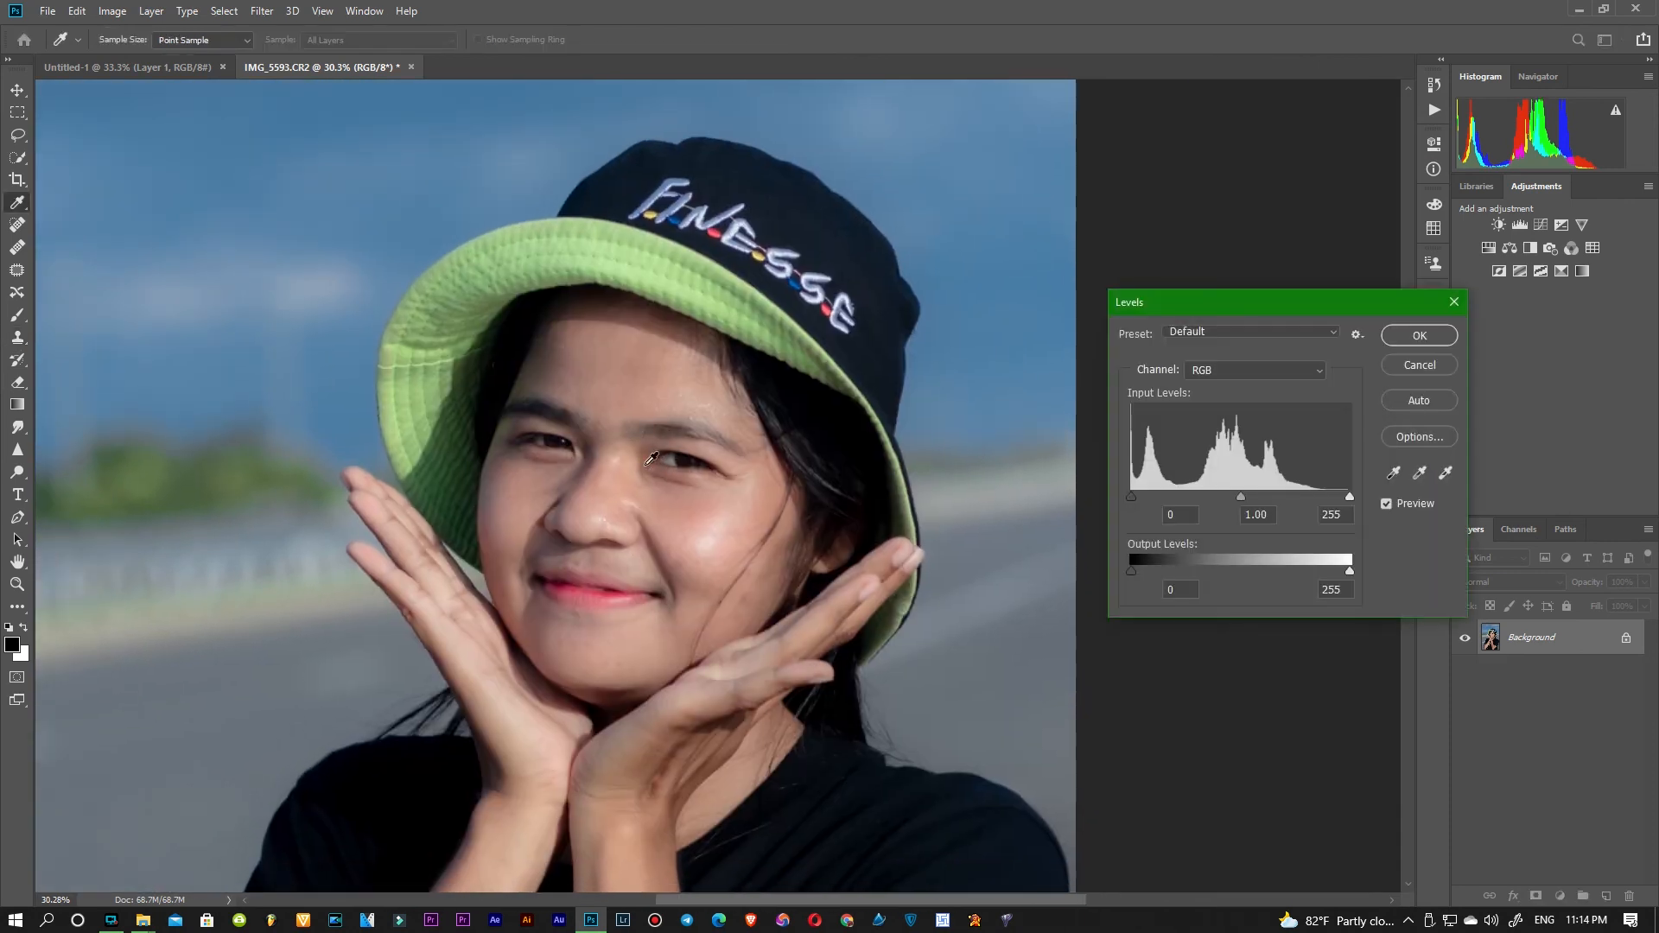
left_click_drag(1242, 494, 1226, 495)
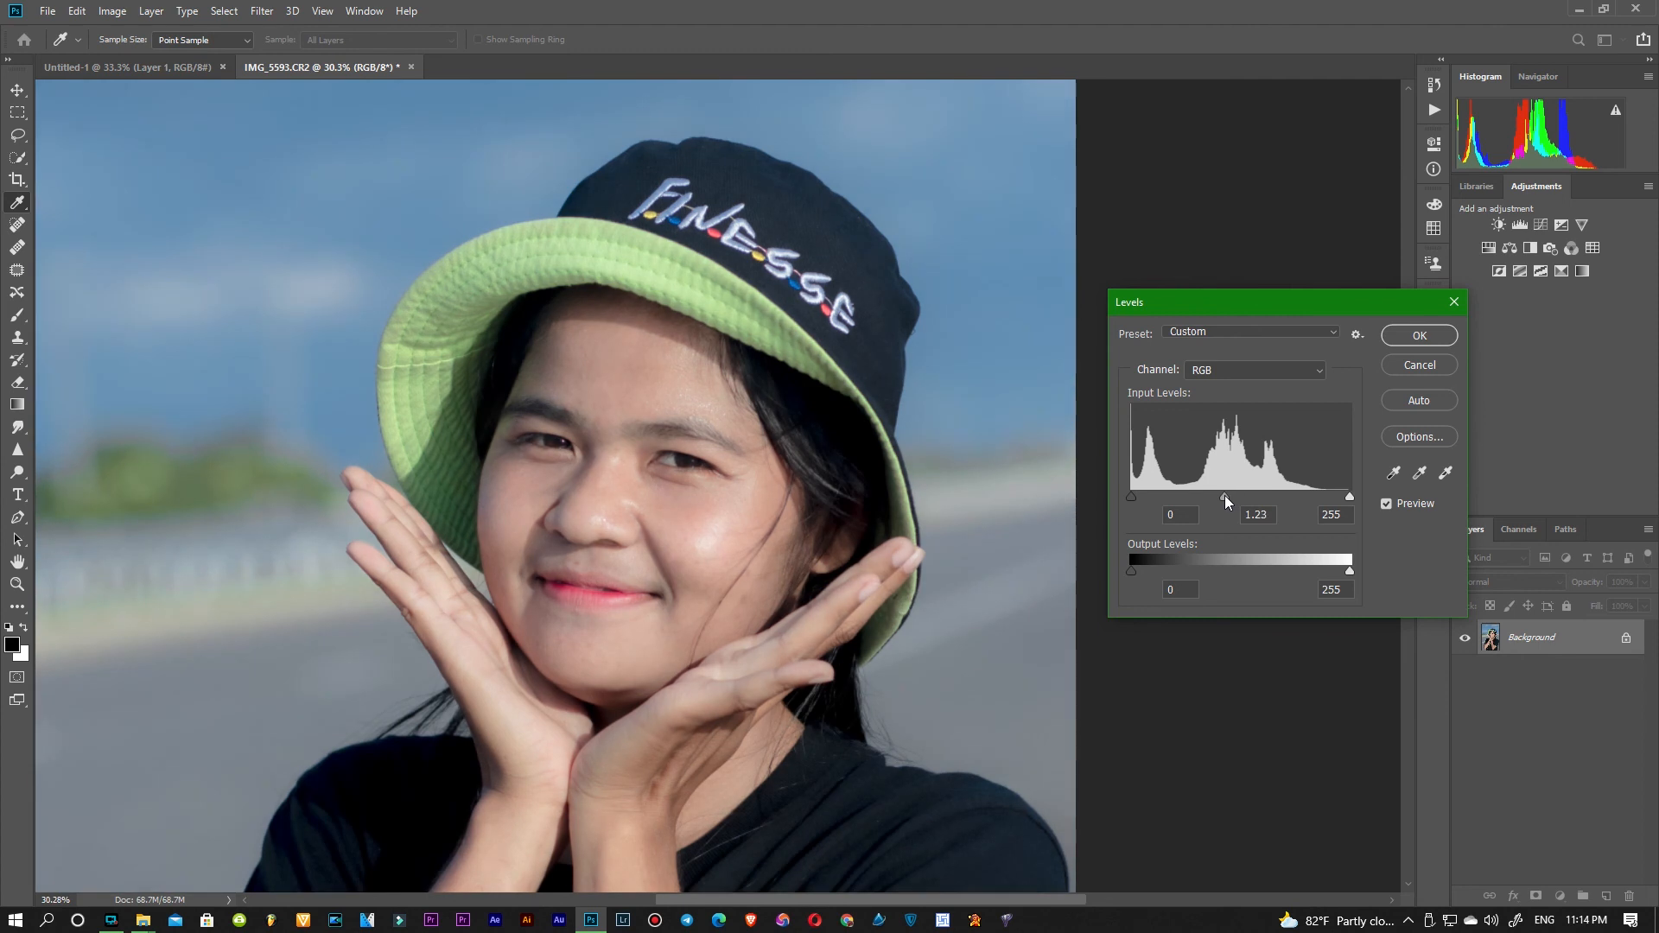
key("Return")
key("s")
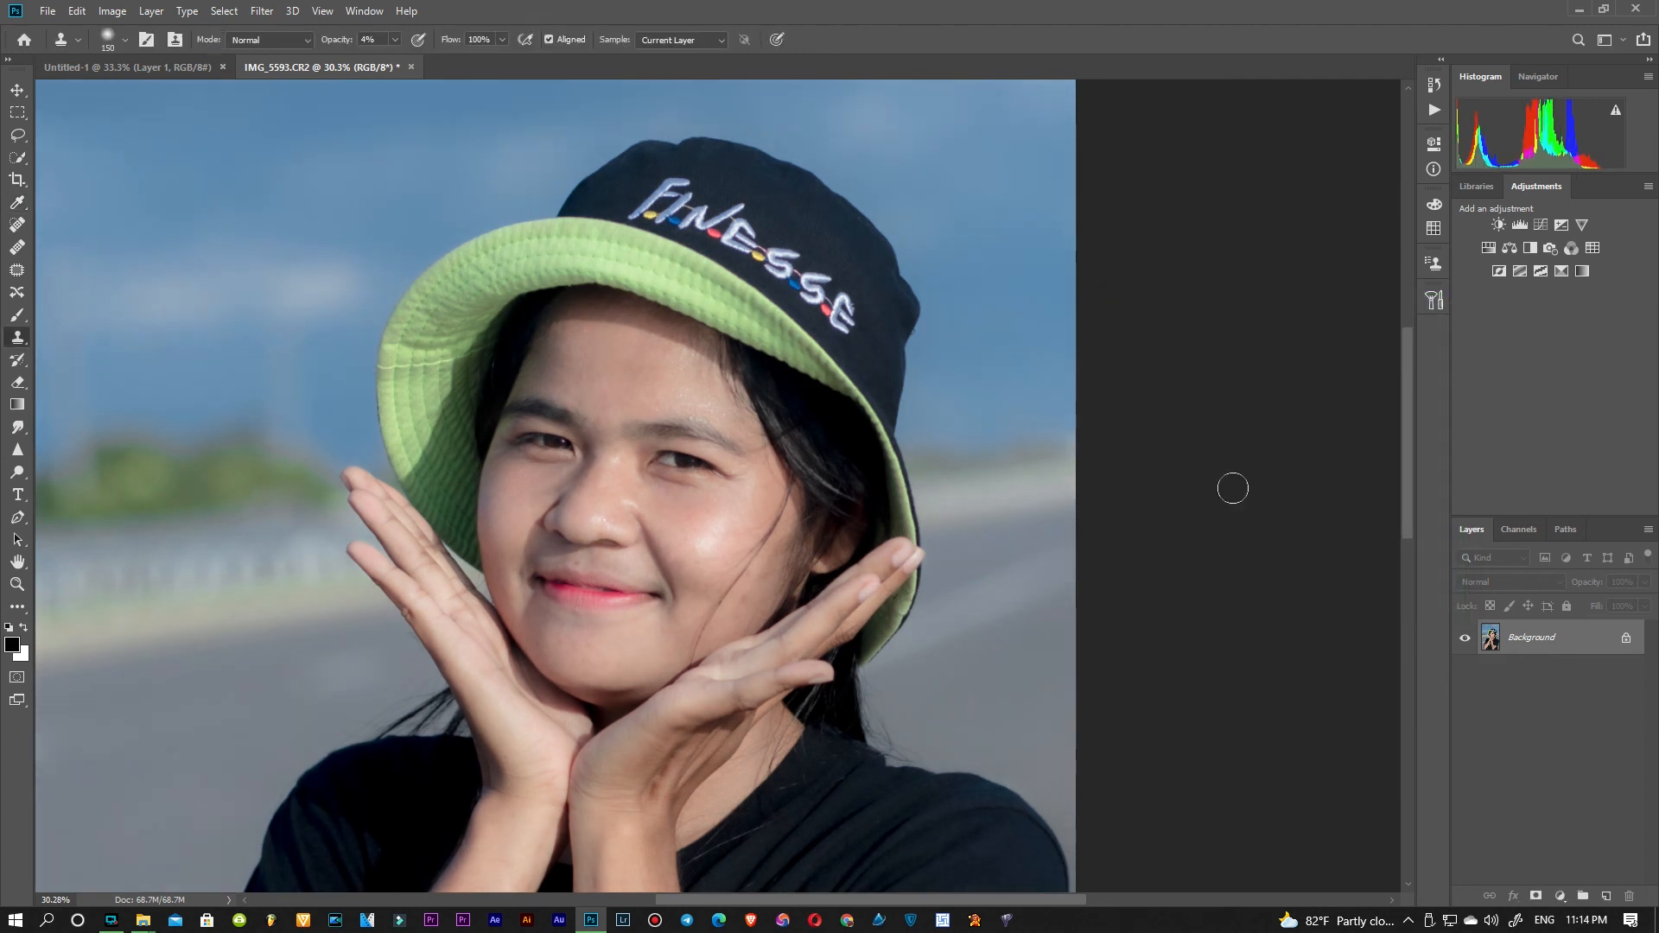
key("ctrl+0")
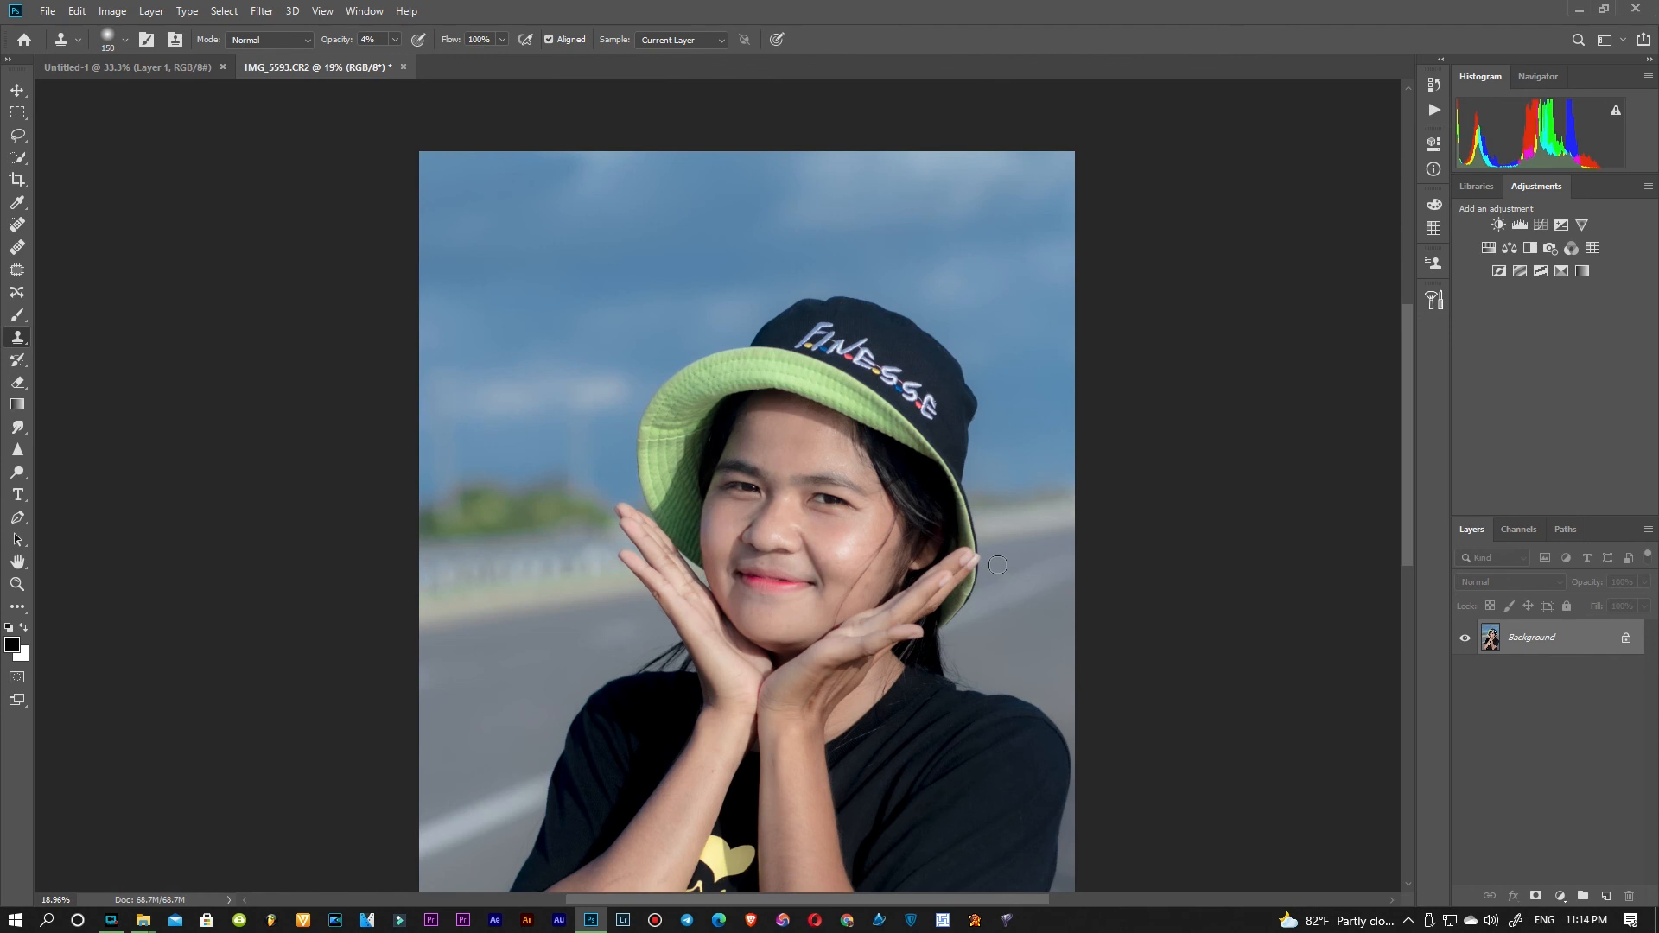